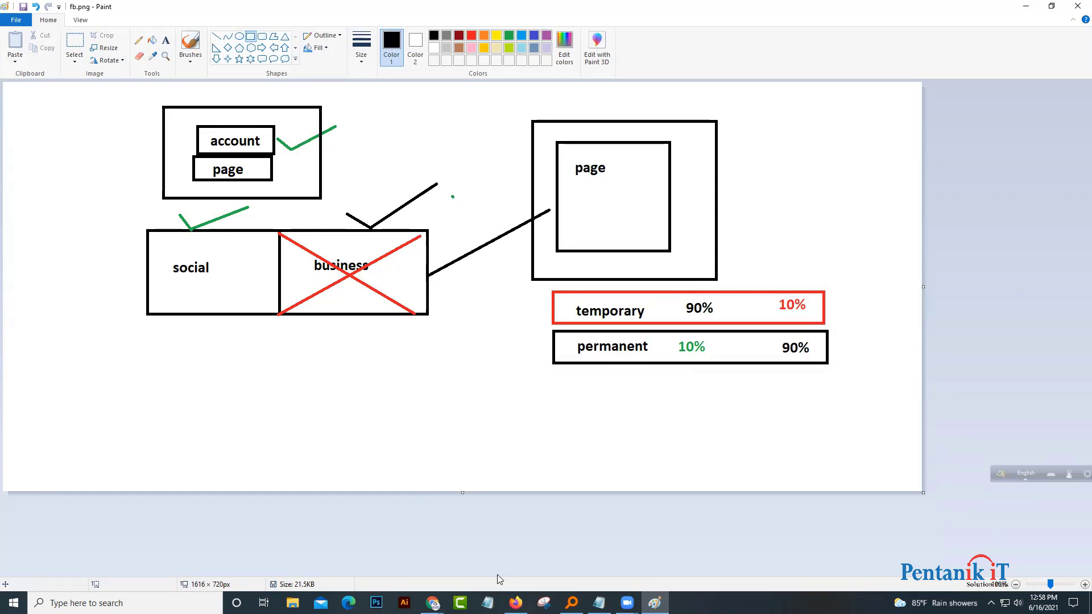
- Switch to Firefox and open the Facebook Account Quality page in a new tab
{"action": "left_click", "coordinate": [515, 603]}
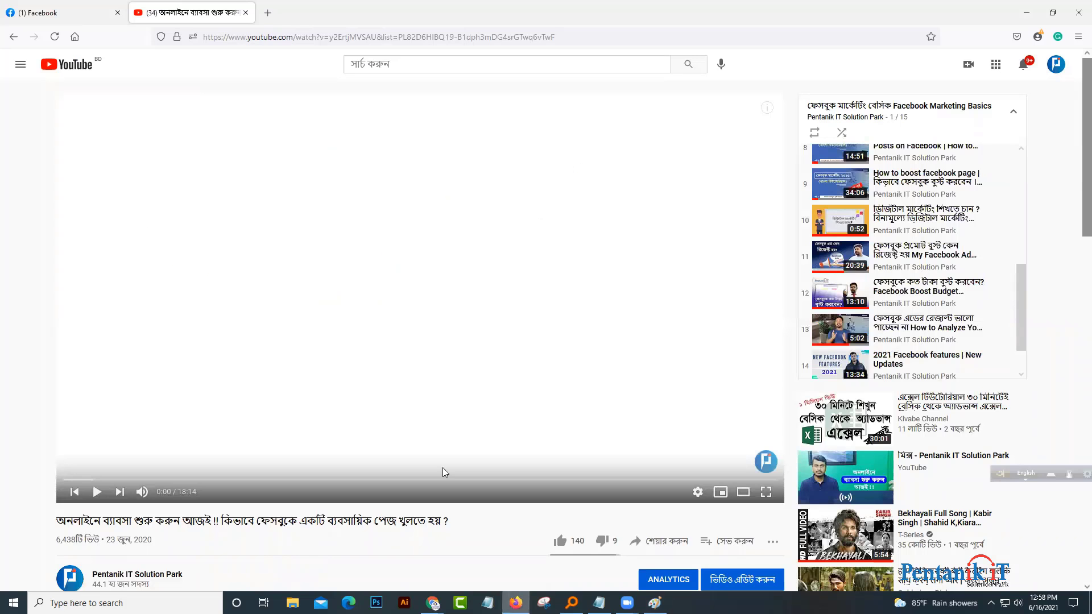
{"action": "left_click", "coordinate": [265, 15]}
{"action": "type", "text": "facebook.com/"}
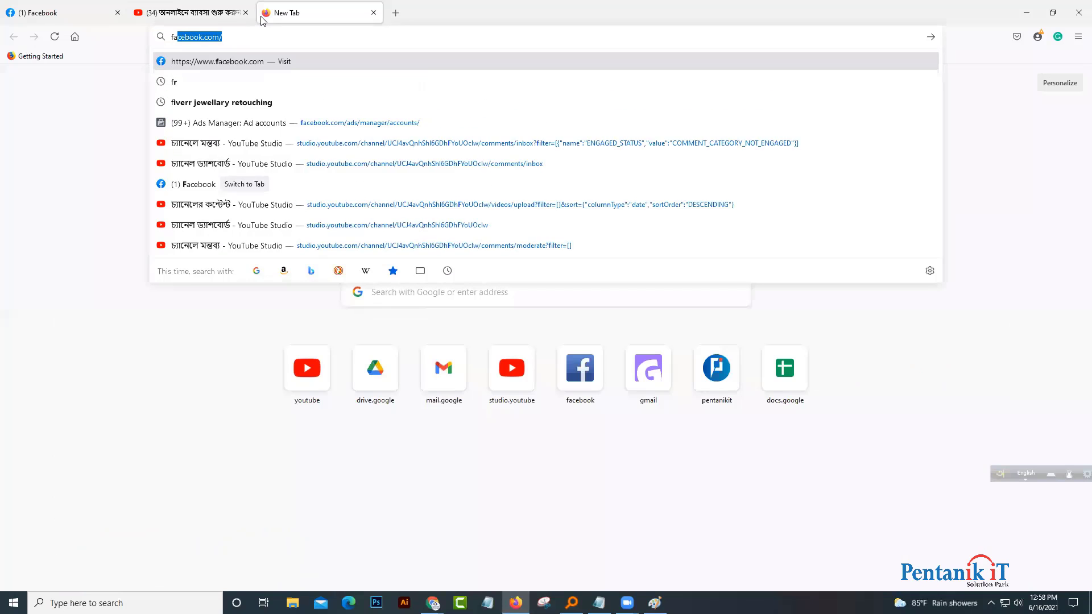
{"action": "key", "text": "Right"}
{"action": "type", "text": "ax"}
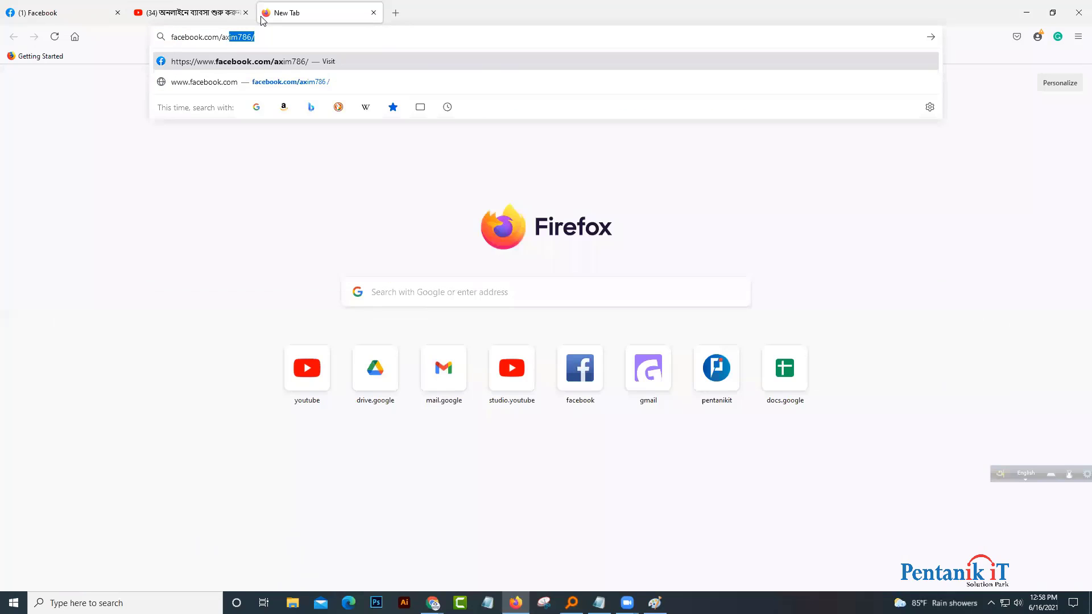
{"action": "key", "text": "BackSpace"}
{"action": "key", "text": "BackSpace"}
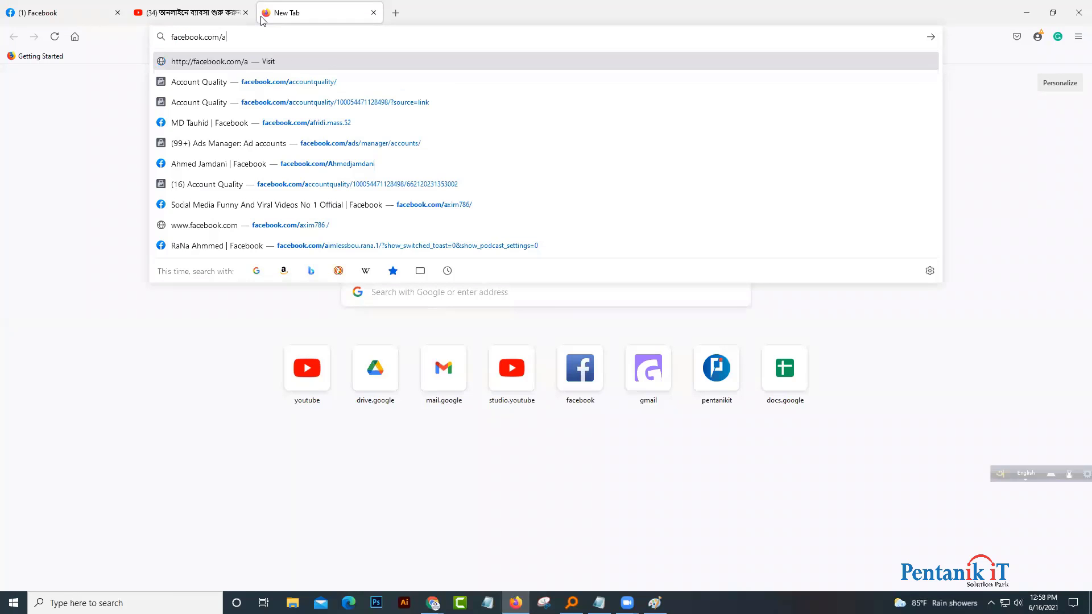
{"action": "type", "text": "c"}
{"action": "key", "text": "Down"}
{"action": "key", "text": "Return"}
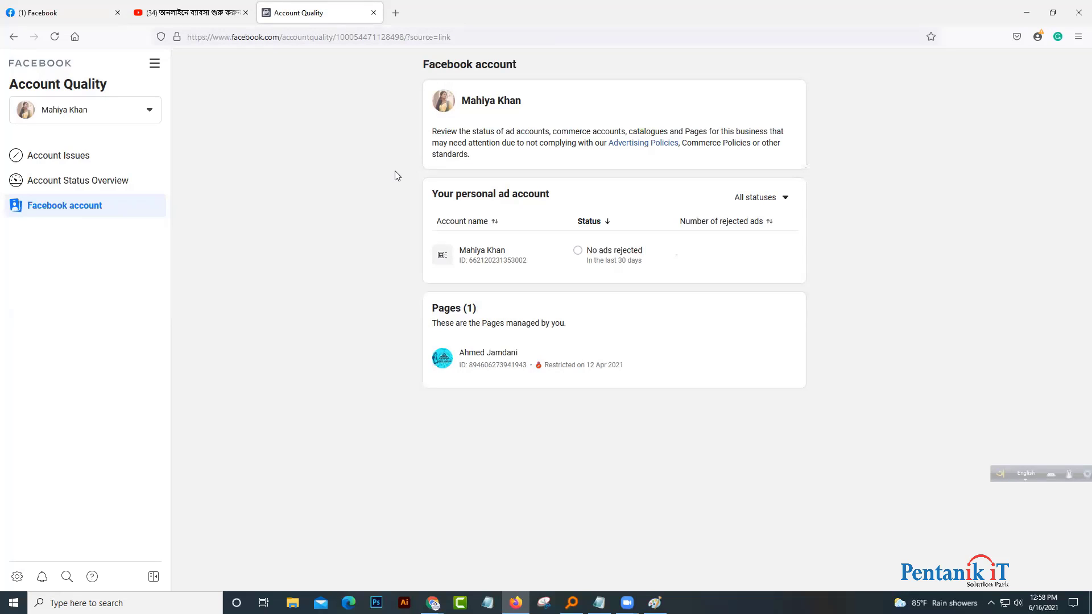
- Review the personal ad account and managed Pages sections, comparing them with the account and page diagram in Paint
{"action": "left_click_drag", "start_coordinate": [437, 194], "coordinate": [690, 280]}
{"action": "left_click", "coordinate": [654, 603]}
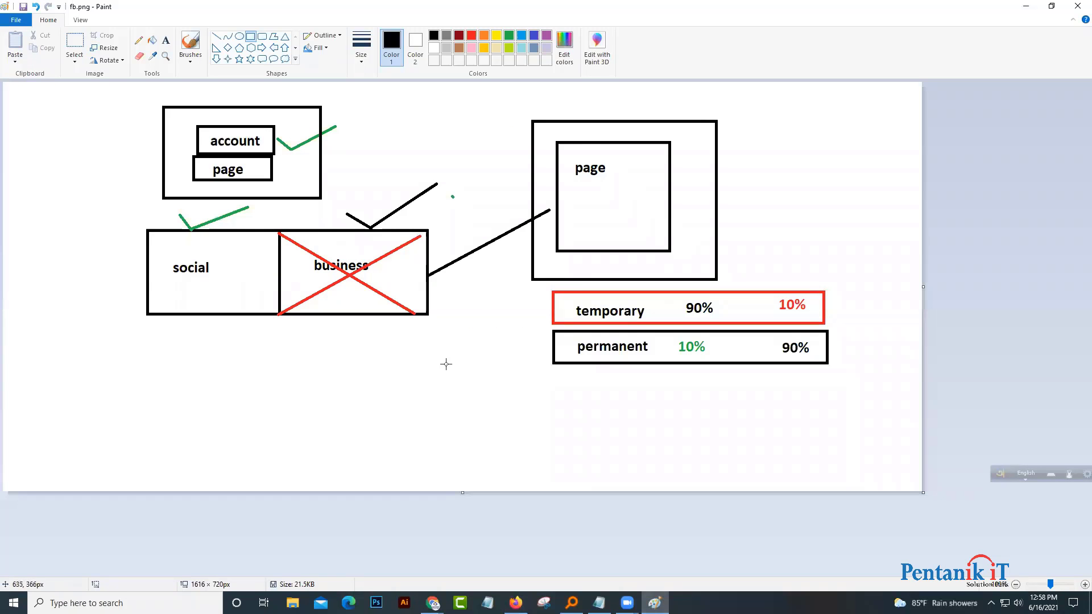
{"action": "key", "text": "alt+Tab"}
{"action": "left_click", "coordinate": [624, 434]}
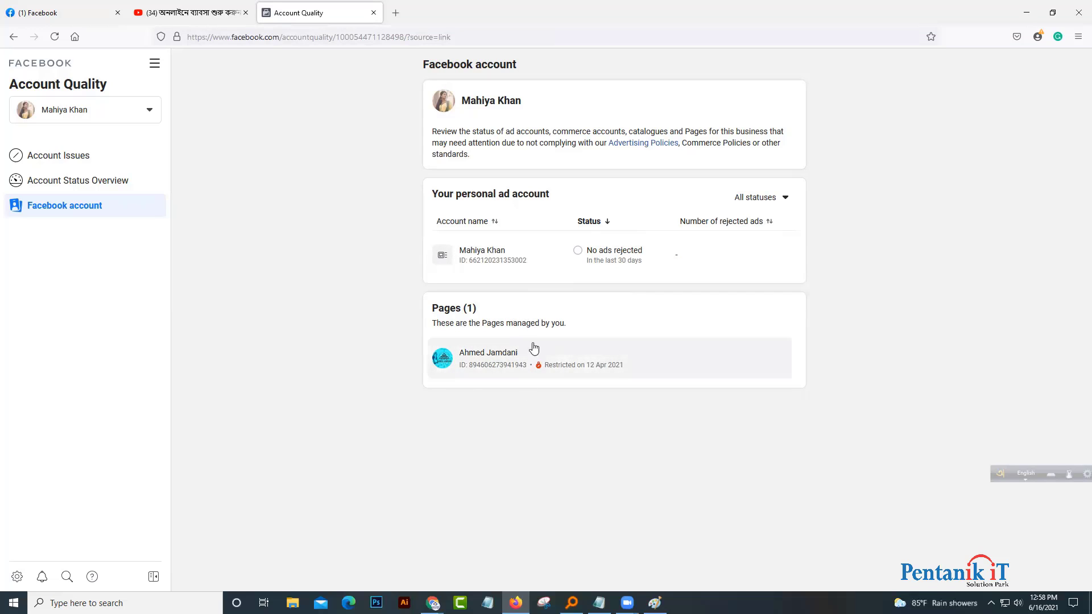
{"action": "left_click_drag", "start_coordinate": [430, 305], "coordinate": [642, 378]}
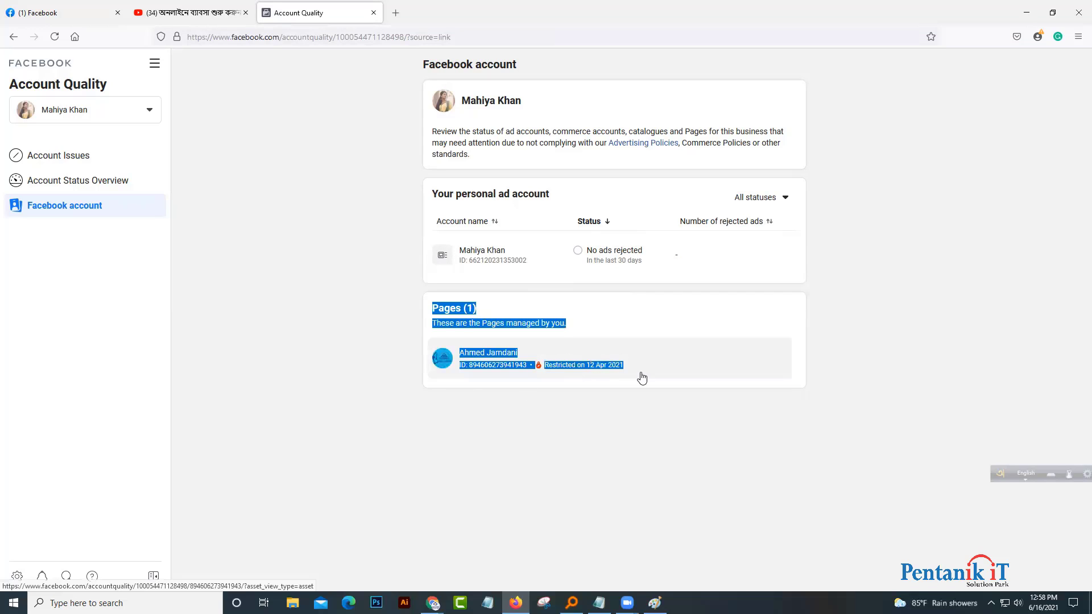
{"action": "left_click", "coordinate": [613, 422]}
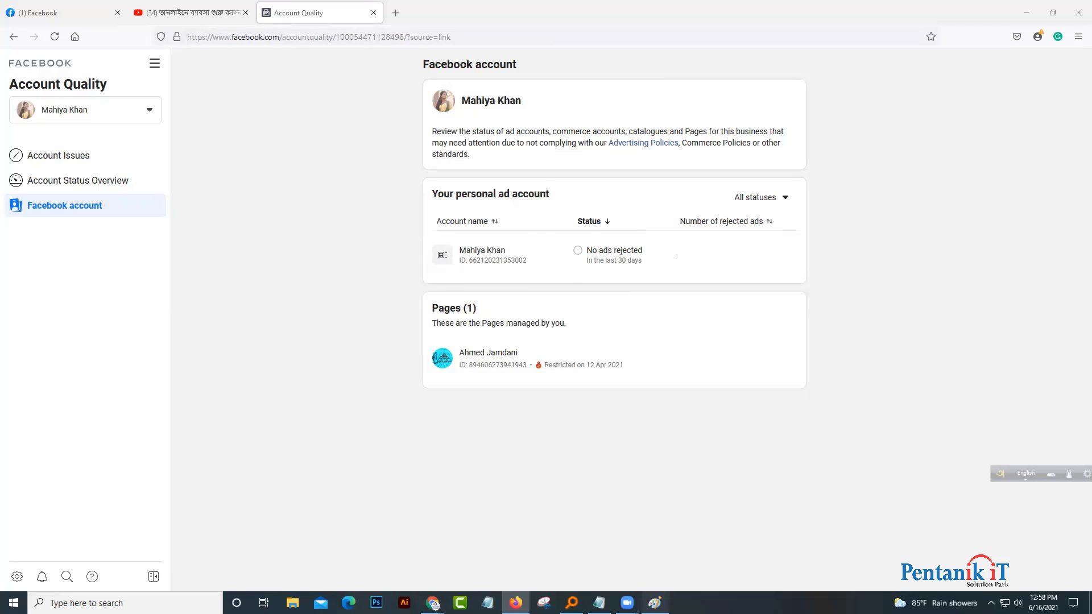
{"action": "left_click", "coordinate": [655, 603]}
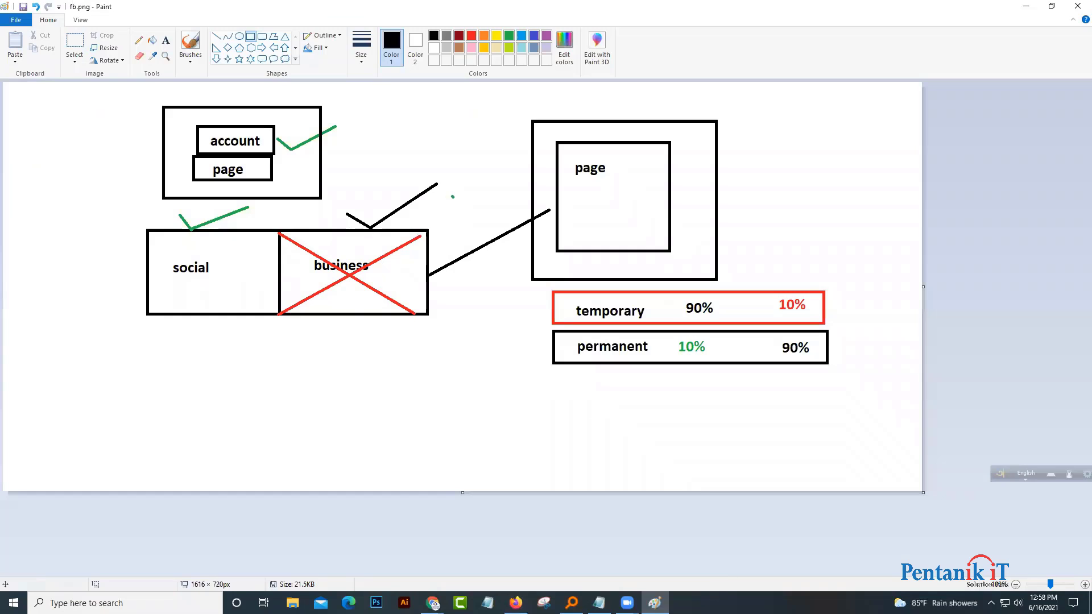
{"action": "left_click", "coordinate": [655, 603]}
{"action": "left_click_drag", "start_coordinate": [434, 195], "coordinate": [702, 268]}
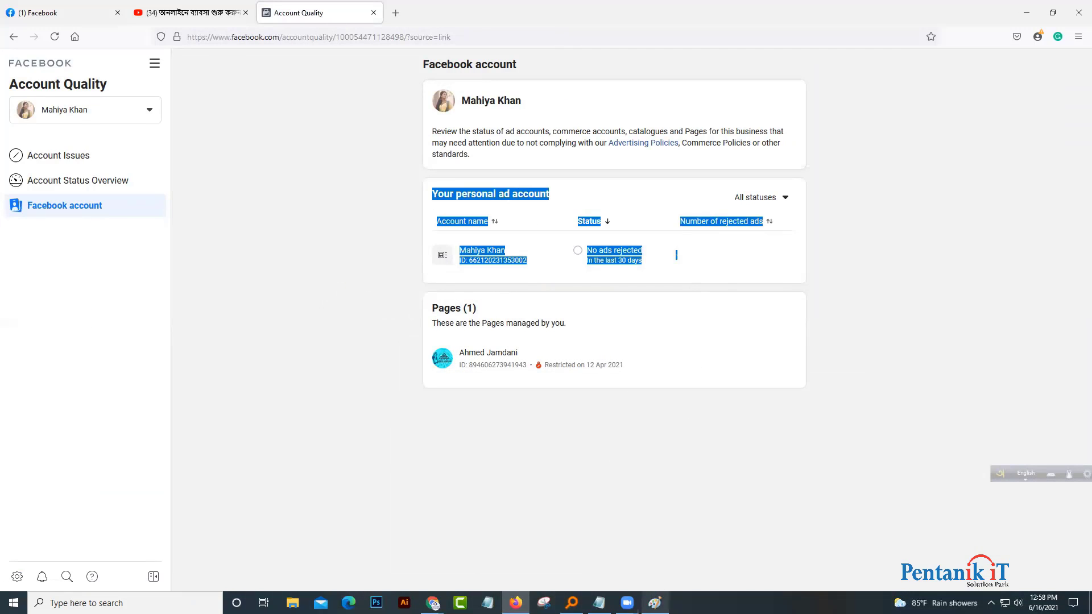
{"action": "left_click", "coordinate": [655, 603]}
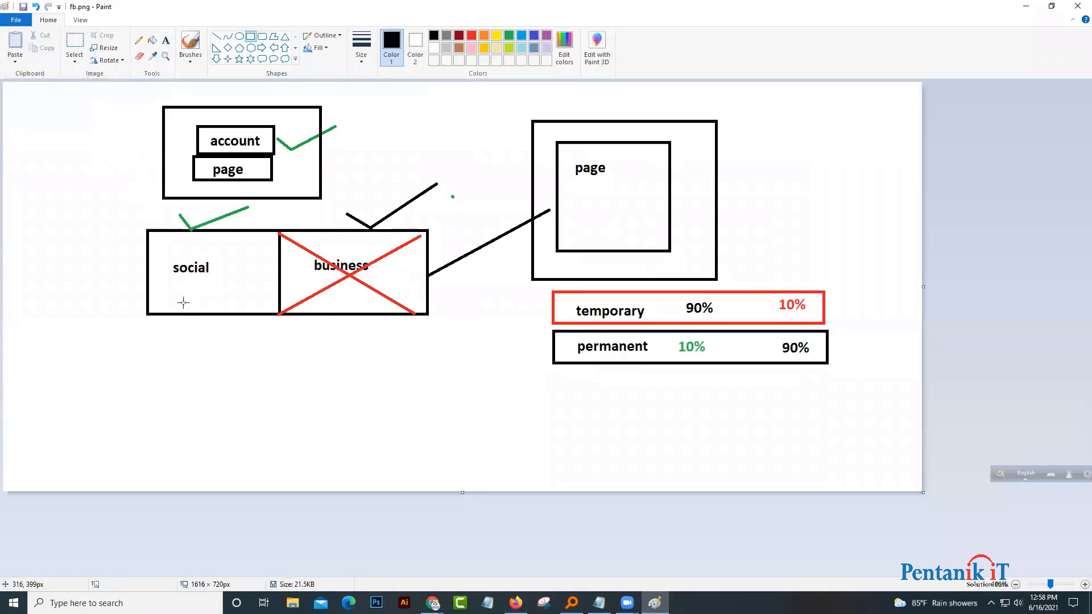
{"action": "left_click", "coordinate": [655, 603]}
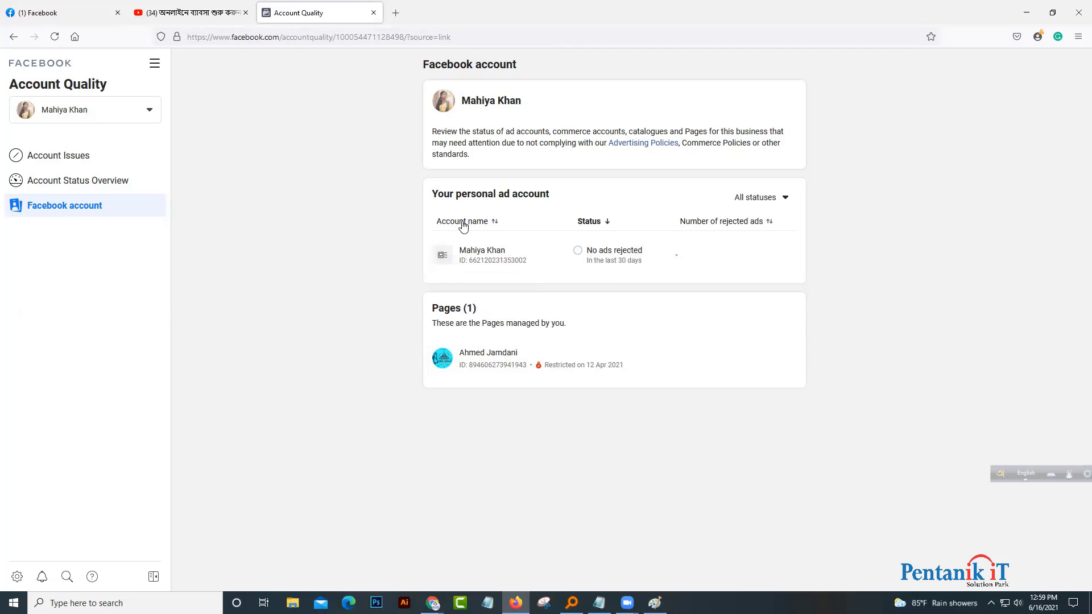
- Inspect the policy violation overview in the personal ad account's details and return to the Facebook account overview
{"action": "left_click", "coordinate": [483, 262]}
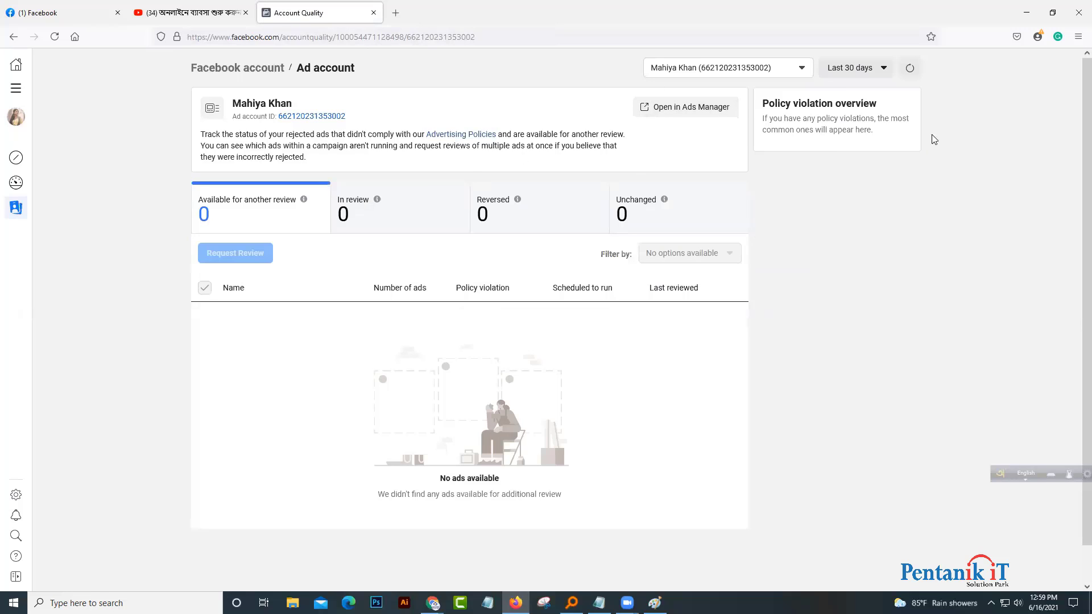
{"action": "left_click_drag", "start_coordinate": [765, 103], "coordinate": [909, 157]}
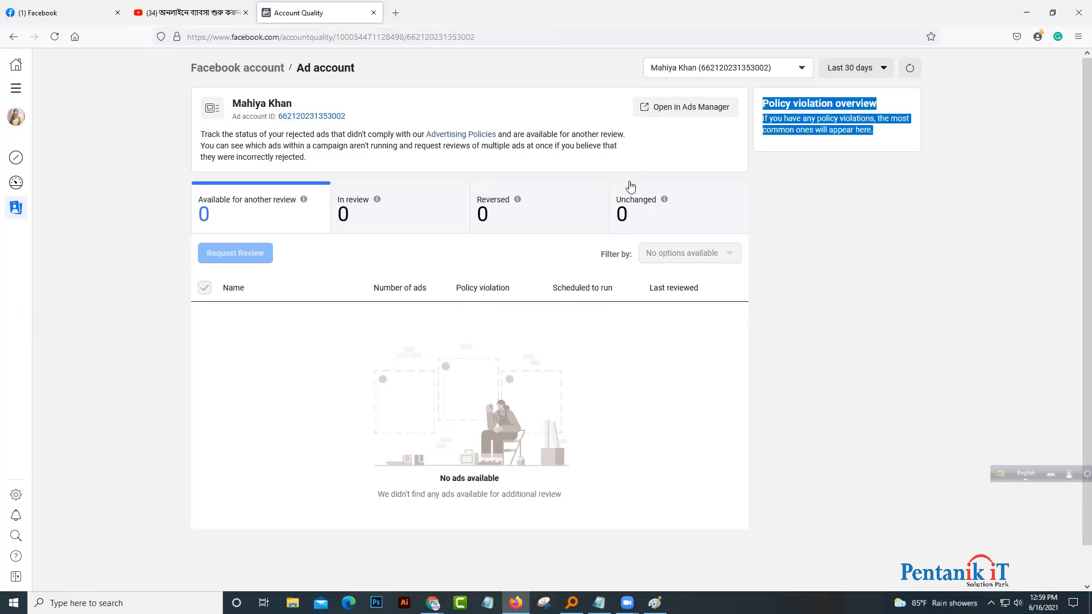
{"action": "left_click", "coordinate": [13, 36]}
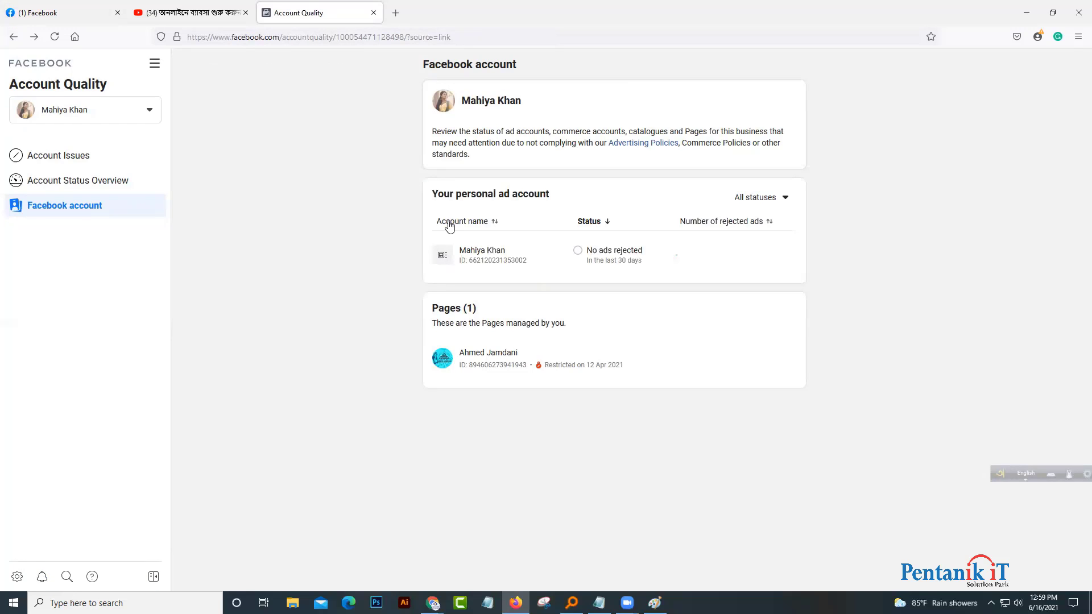
- Open the Ads Manager ad accounts page in a new tab and check the ad account's status
{"action": "left_click", "coordinate": [396, 12]}
{"action": "type", "text": "fa"}
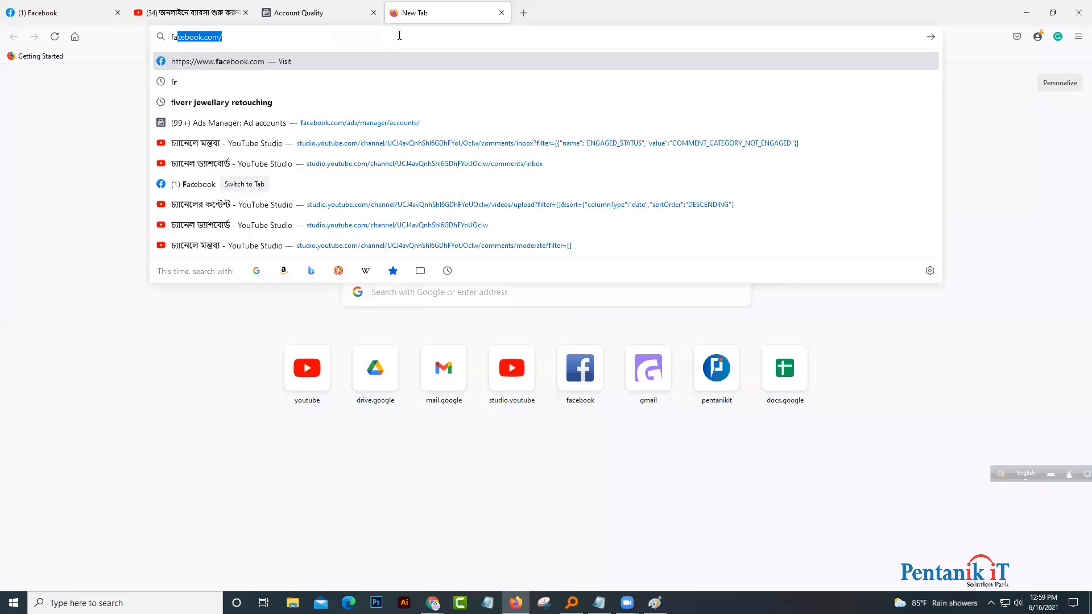
{"action": "key", "text": "Down"}
{"action": "key", "text": "Down"}
{"action": "key", "text": "Down"}
{"action": "key", "text": "Down"}
{"action": "key", "text": "Down"}
{"action": "key", "text": "Down"}
{"action": "key", "text": "Down"}
{"action": "key", "text": "Return"}
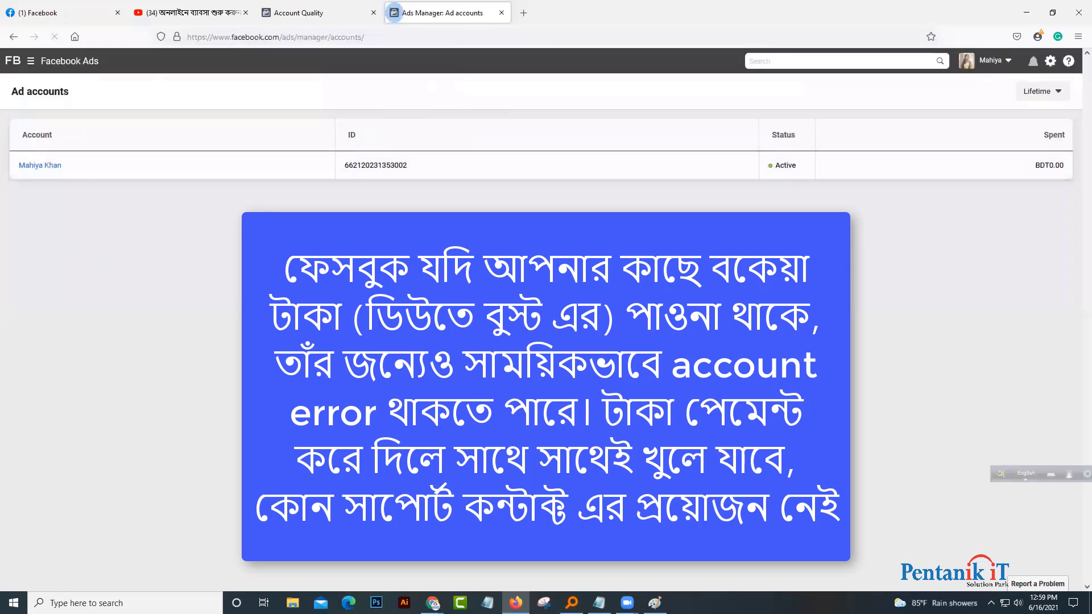
{"action": "double_click", "coordinate": [803, 176]}
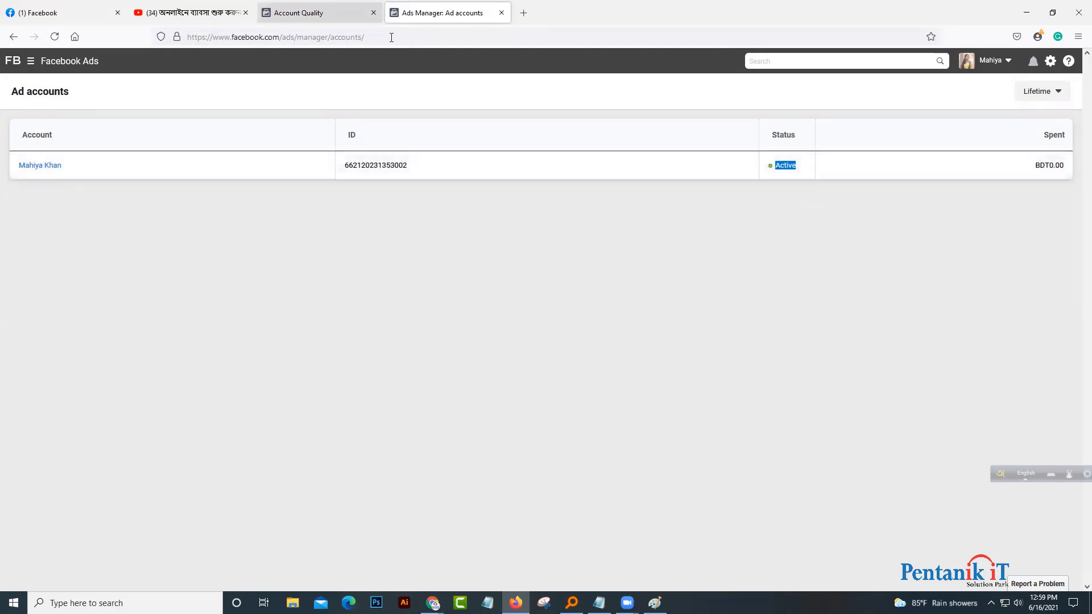
- Open the managed Page's details in Account Quality and compare its advertising access notice with the permanent restriction box in Paint
{"action": "key", "text": "ctrl+shift+Tab"}
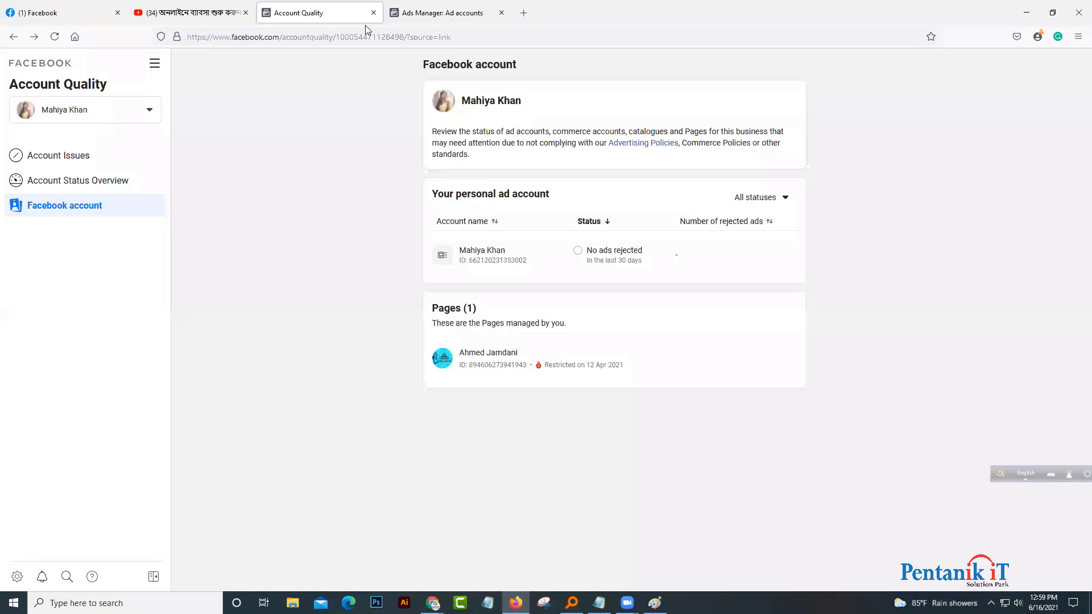
{"action": "left_click", "coordinate": [464, 353]}
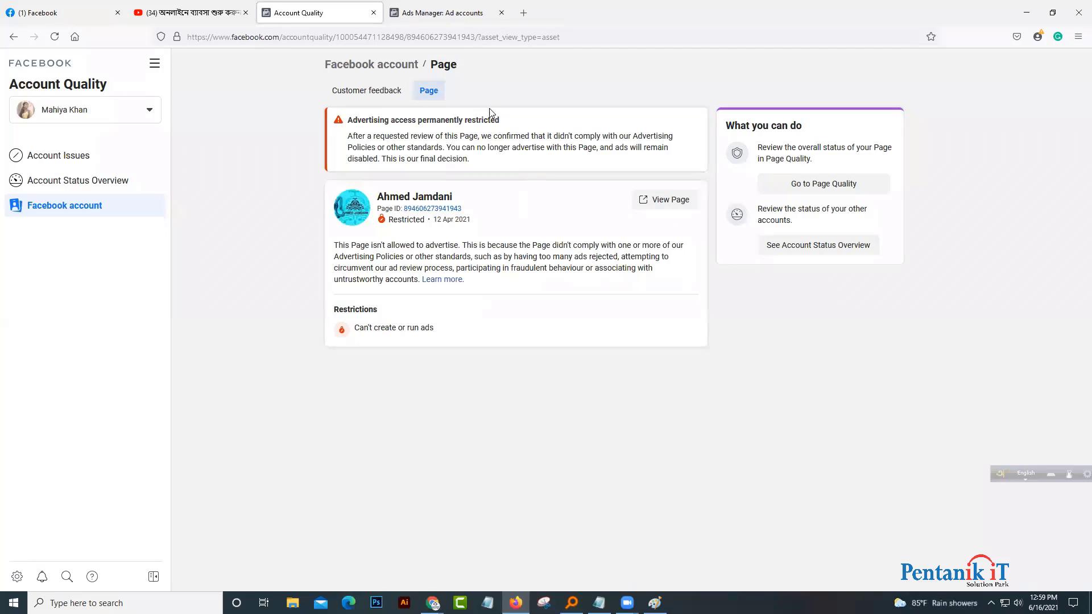
{"action": "left_click_drag", "start_coordinate": [348, 120], "coordinate": [502, 121]}
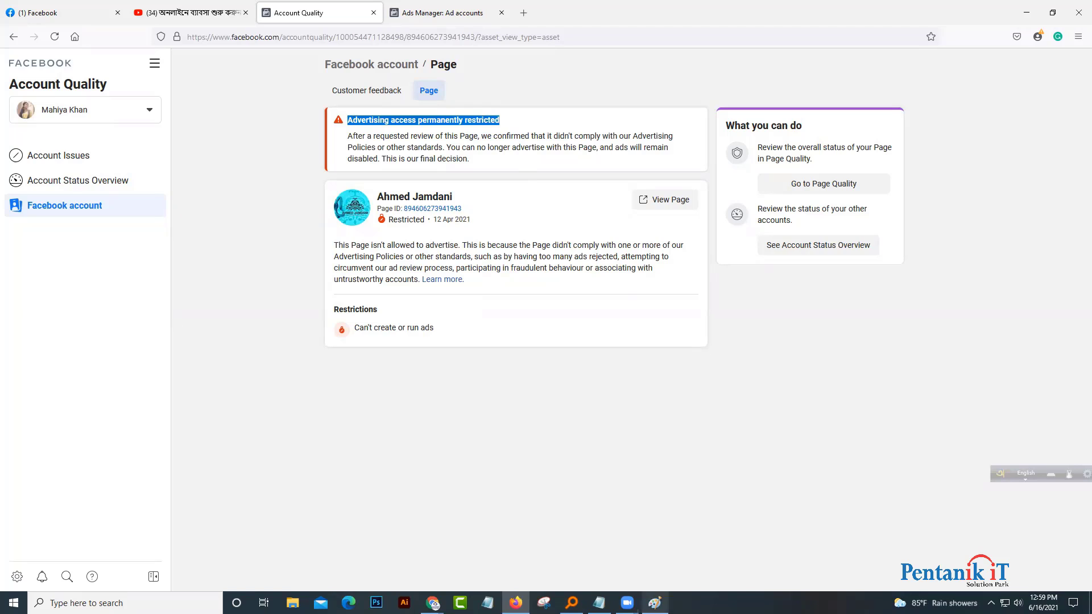
{"action": "left_click", "coordinate": [655, 603]}
{"action": "mouse_move", "coordinate": [578, 345]}
{"action": "left_mouse_down"}
{"action": "mouse_move", "coordinate": [734, 348]}
{"action": "mouse_move", "coordinate": [736, 416]}
{"action": "left_mouse_up"}
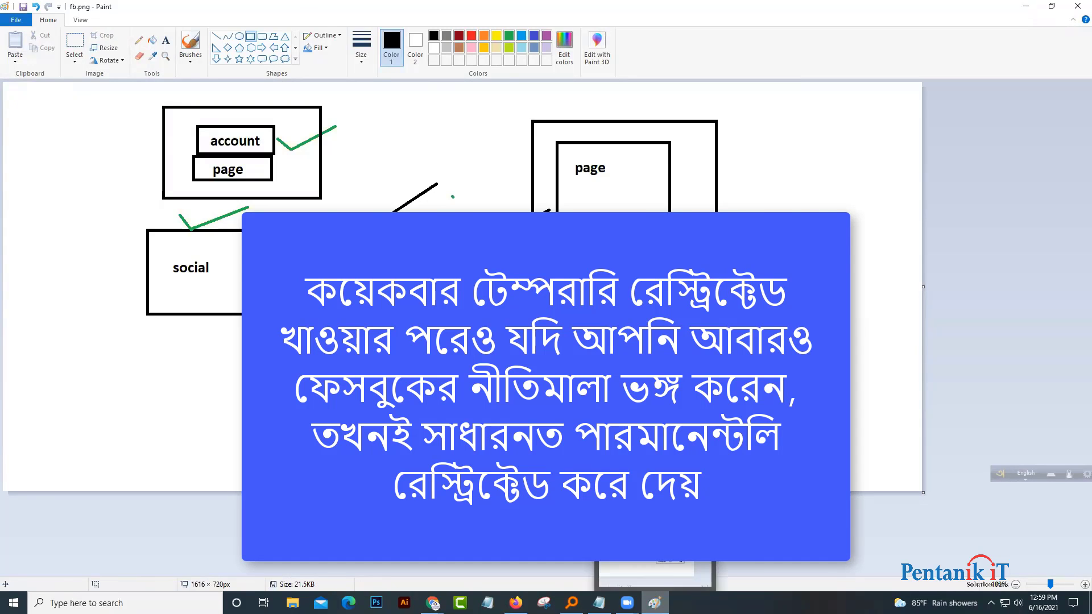
{"action": "left_click", "coordinate": [654, 603]}
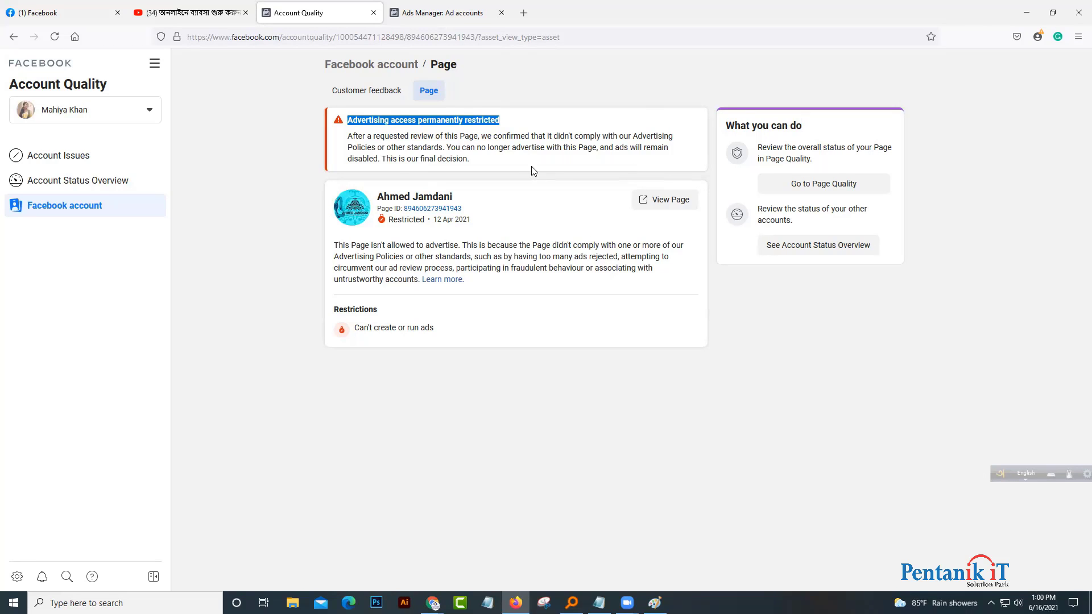
- Open the Support Inbox from the Help & support options on the Facebook home page
{"action": "left_click", "coordinate": [90, 9]}
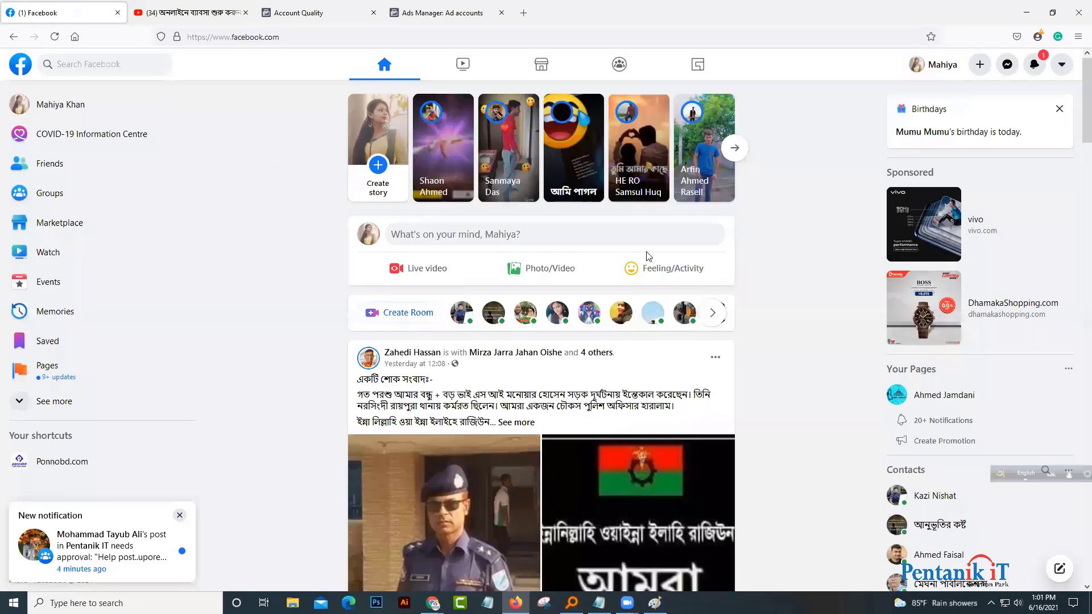
{"action": "left_click", "coordinate": [1063, 68]}
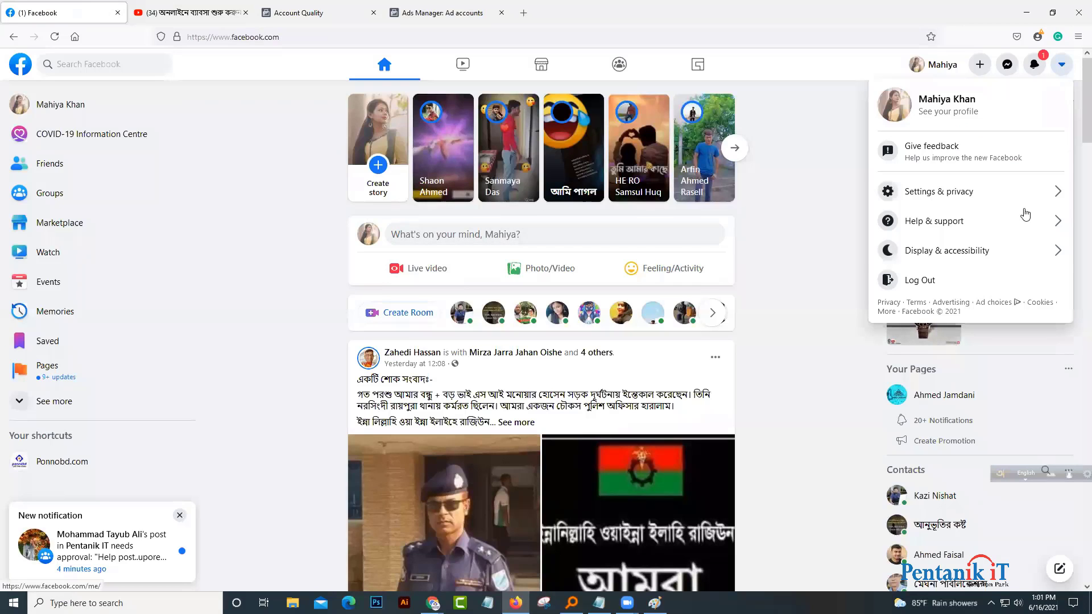
{"action": "left_click", "coordinate": [1062, 64]}
{"action": "left_click", "coordinate": [1062, 64]}
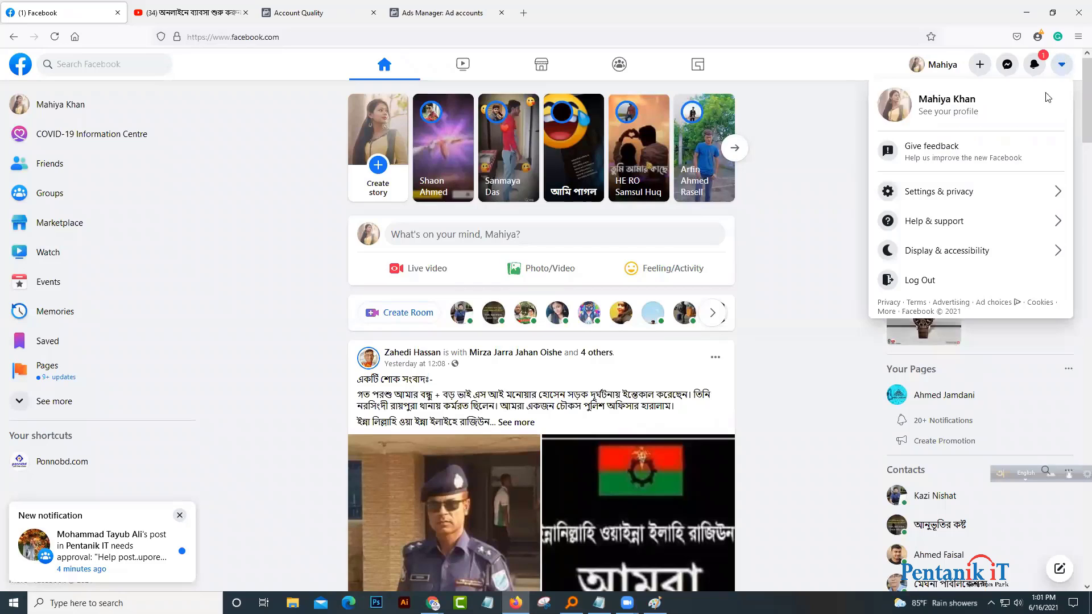
{"action": "left_click", "coordinate": [938, 226]}
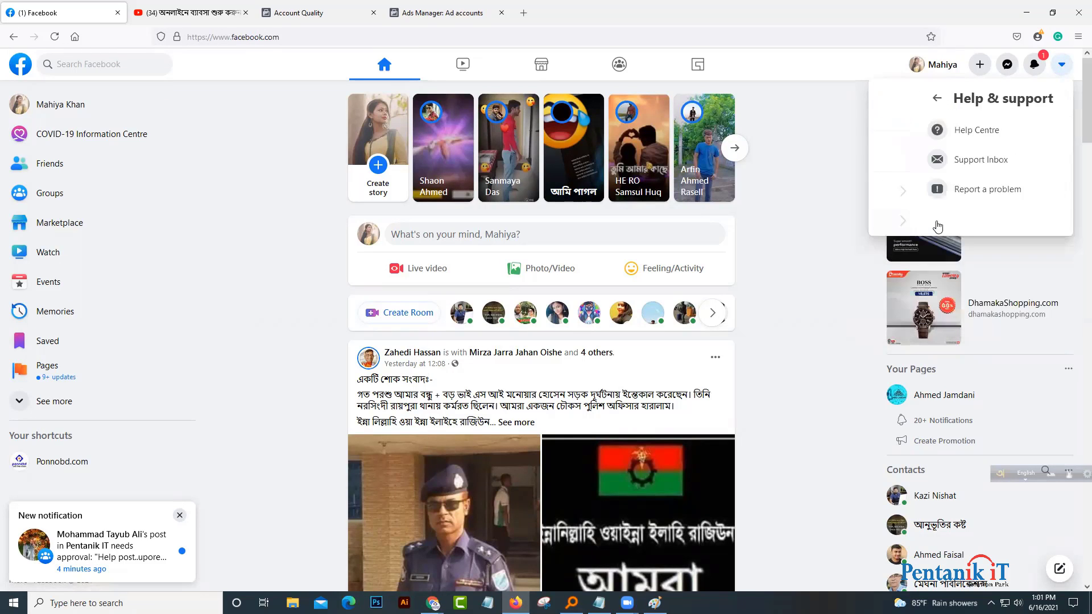
{"action": "left_click", "coordinate": [930, 165]}
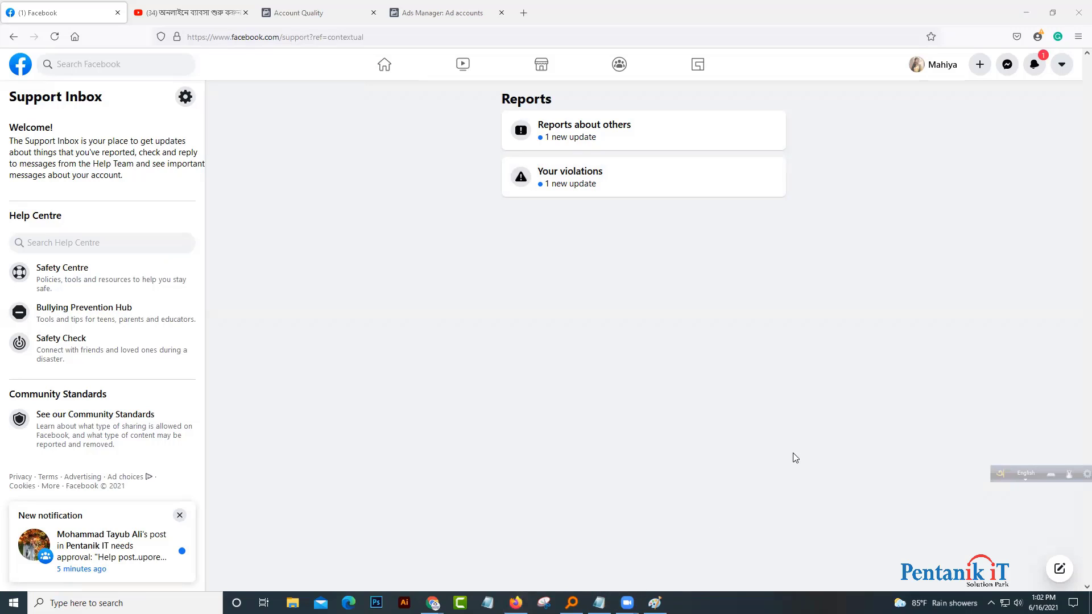
{"action": "mouse_move", "coordinate": [628, 602]}
{"action": "left_click", "coordinate": [618, 314]}
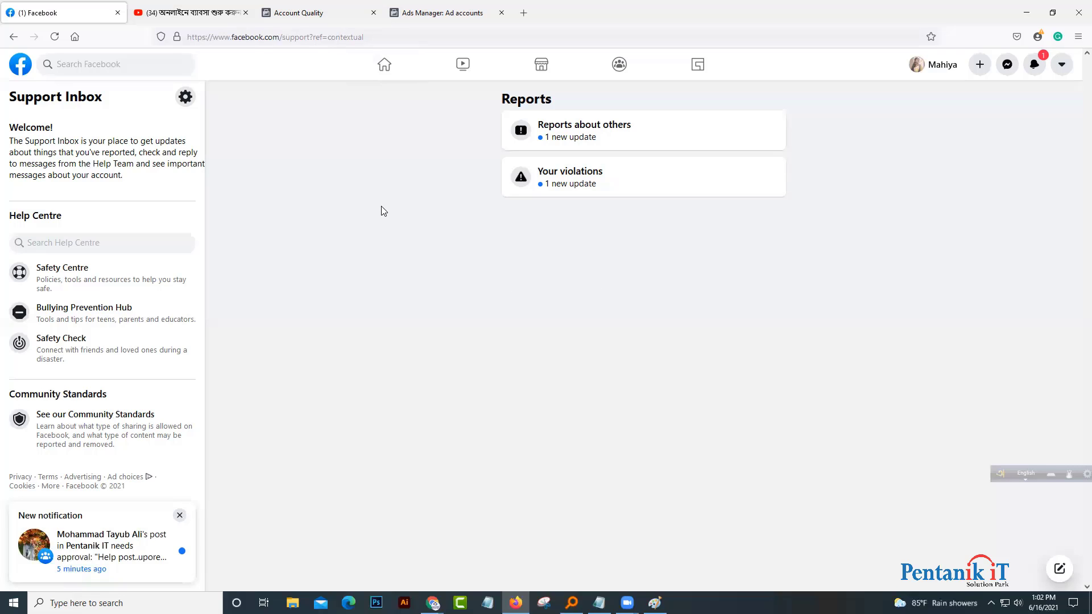
- Search Google for "facebook business support live chat" in a new browser tab
{"action": "left_click", "coordinate": [524, 14]}
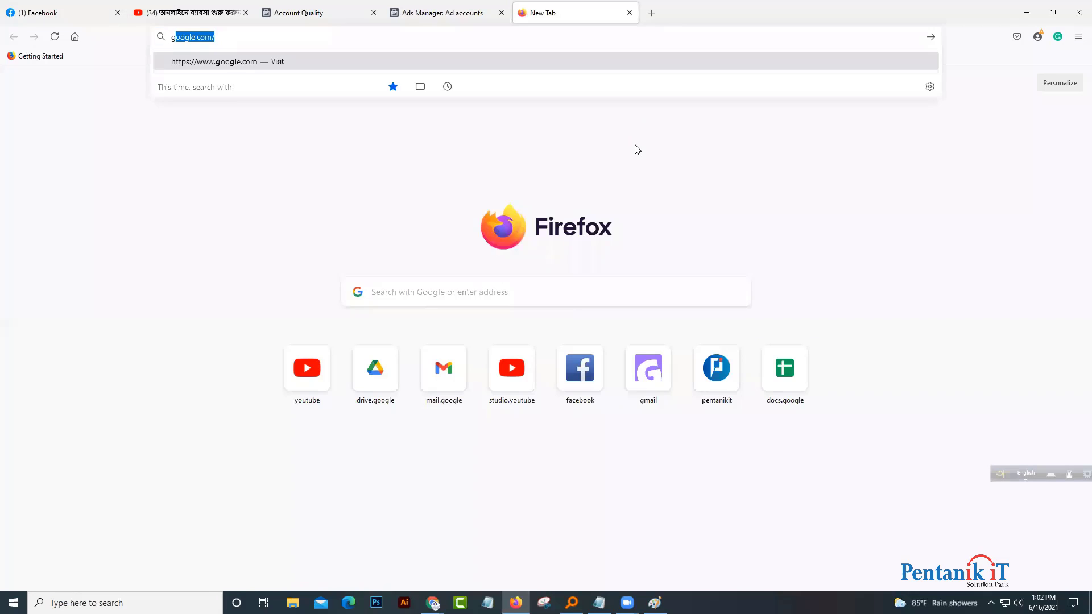
{"action": "type", "text": "g"}
{"action": "key", "text": "Return"}
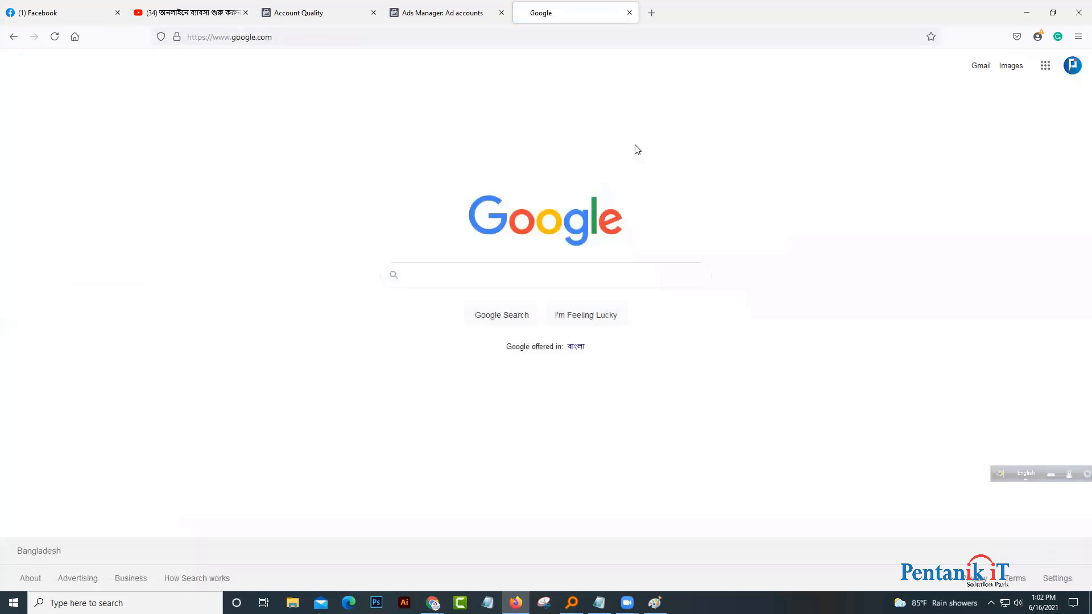
{"action": "type", "text": "fa"}
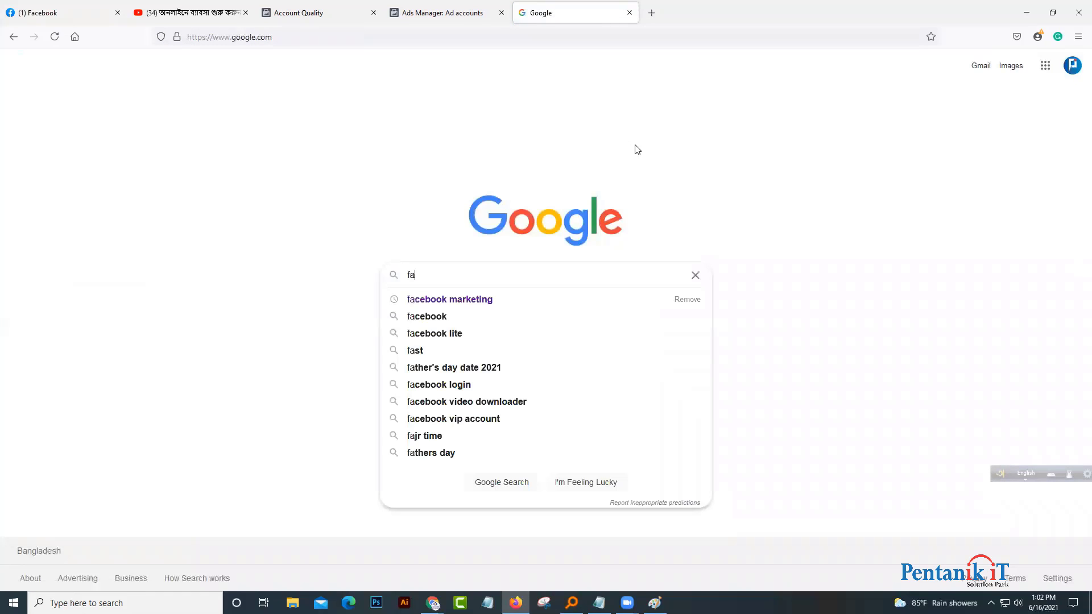
{"action": "type", "text": "cebook bu"}
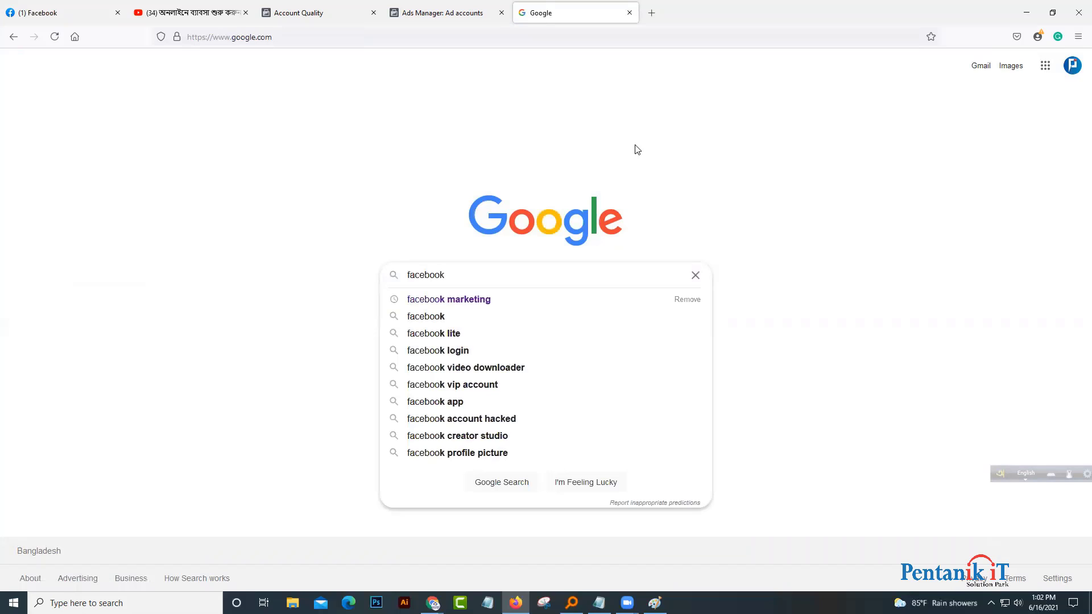
{"action": "key", "text": "Down"}
{"action": "key", "text": "Down"}
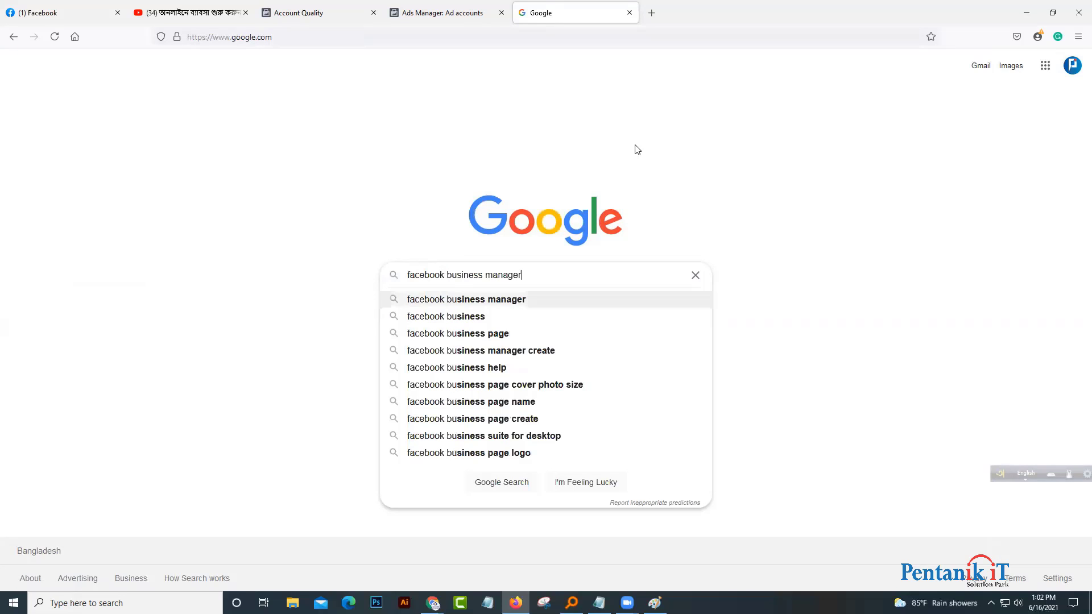
{"action": "type", "text": "sup"}
{"action": "key", "text": "Down"}
{"action": "key", "text": "Down"}
{"action": "key", "text": "Return"}
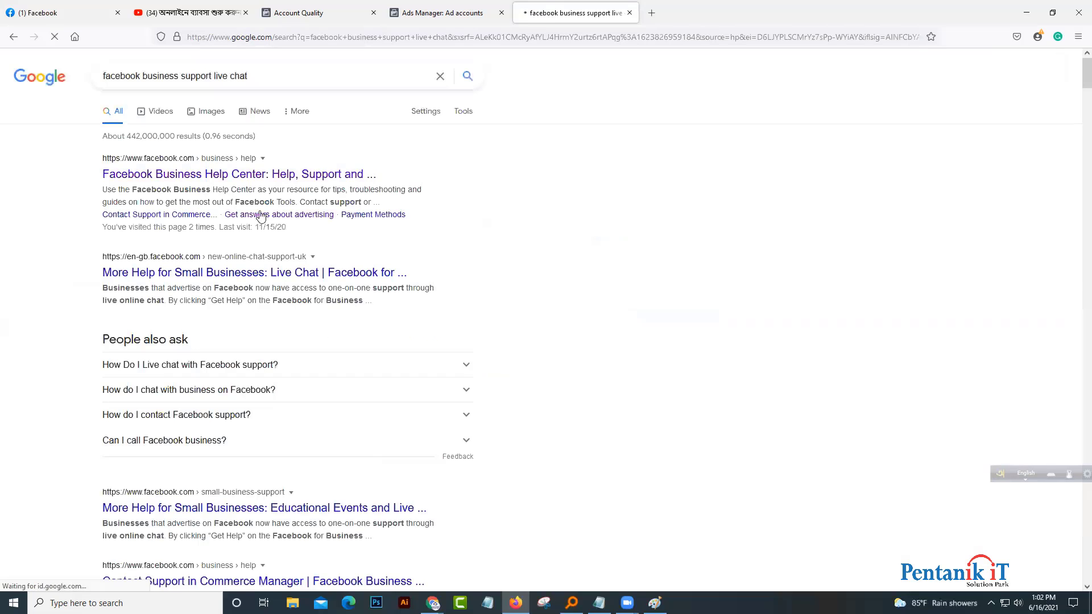
- Open the Facebook Business Help Center search result and look through its suggested support articles
{"action": "left_click", "coordinate": [250, 175]}
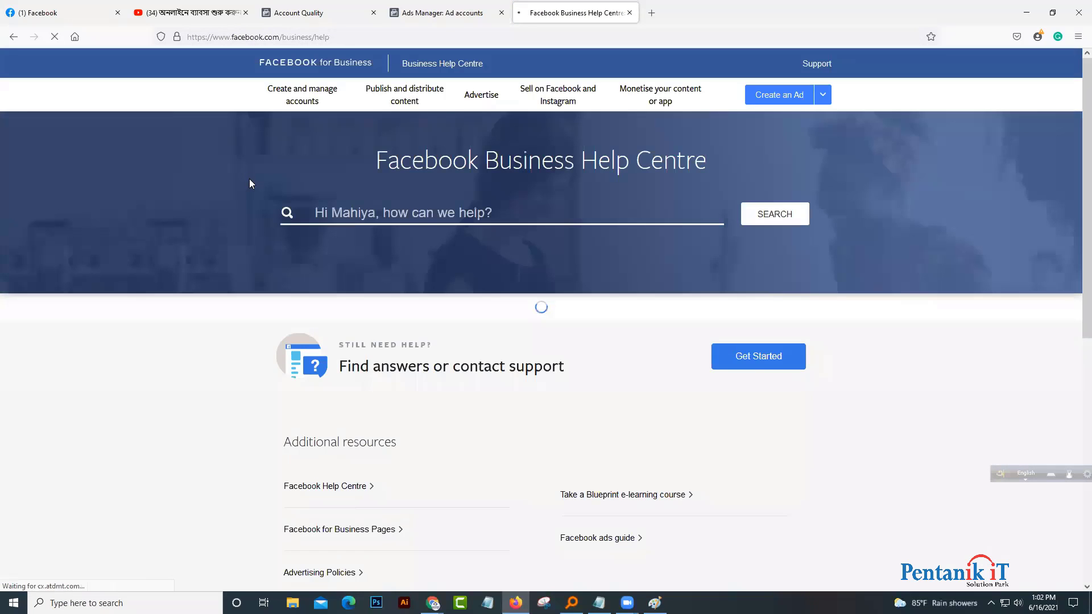
{"action": "scroll", "coordinate": [464, 273], "scroll_direction": "down", "scroll_amount": 5}
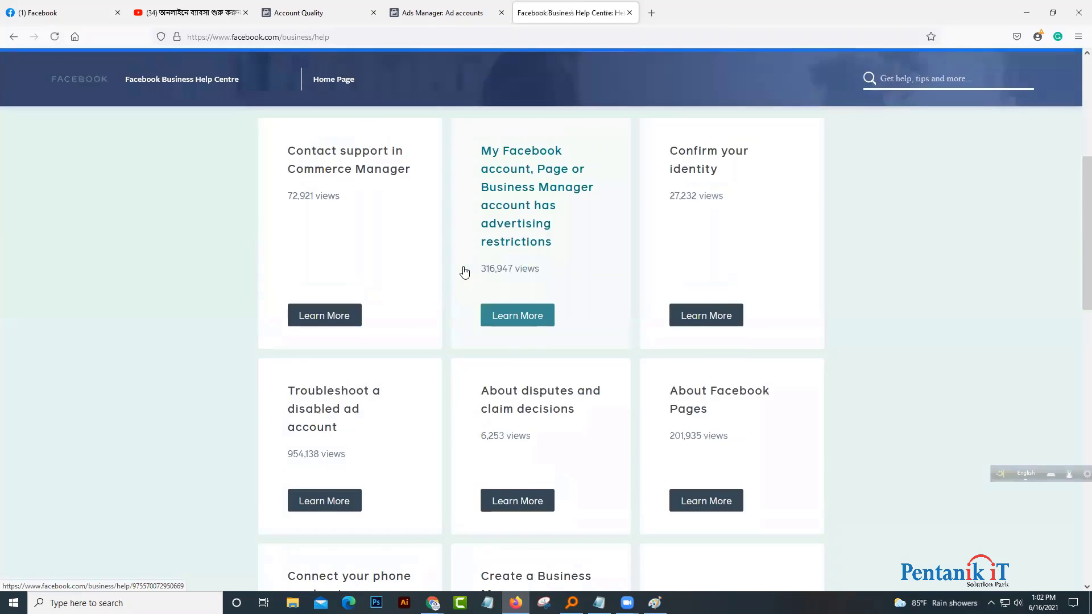
{"action": "scroll", "coordinate": [464, 272], "scroll_direction": "up", "scroll_amount": 5}
{"action": "scroll", "coordinate": [464, 272], "scroll_direction": "down", "scroll_amount": 10}
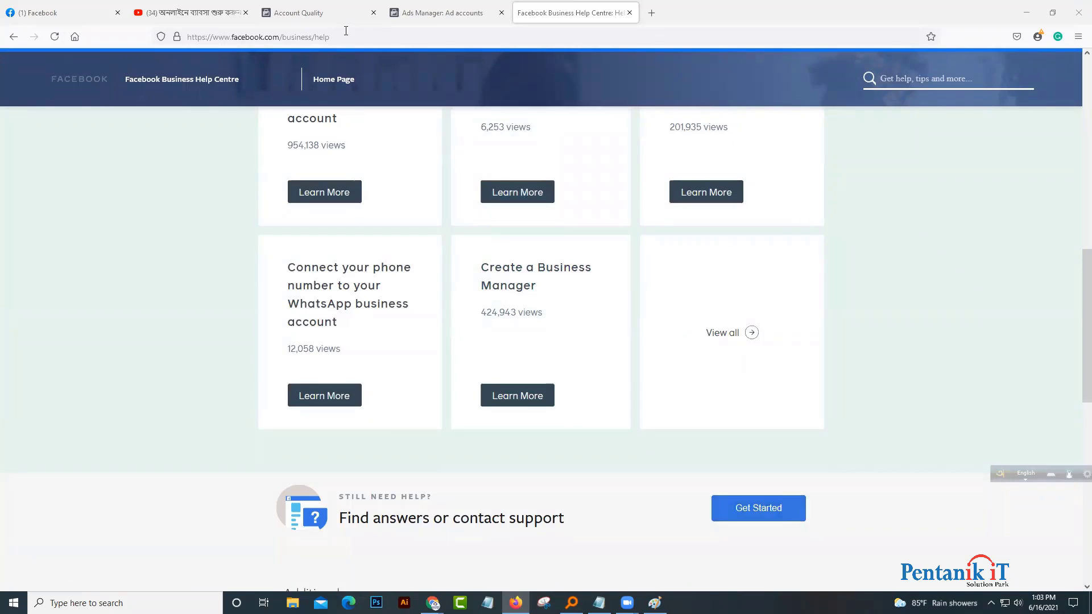
- Review the Page's advertising restriction in Account Quality and return to the Business Help Centre
{"action": "left_click", "coordinate": [438, 13]}
{"action": "left_click", "coordinate": [324, 13]}
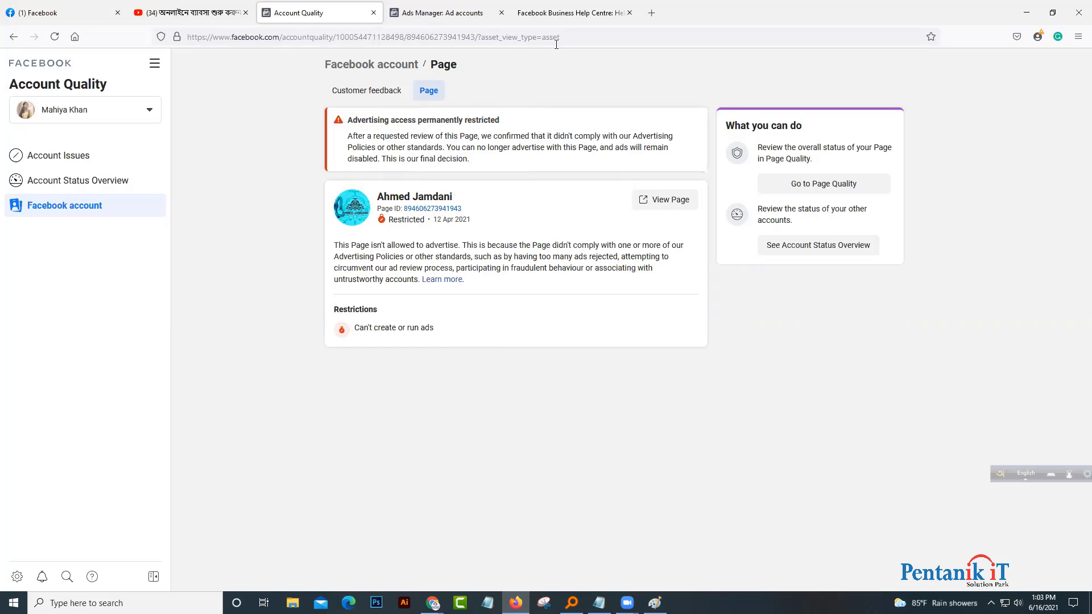
{"action": "left_click", "coordinate": [567, 20]}
- Start the "Find answers or contact support" guide, examine the Policy and account security topics, and return to the categories
{"action": "scroll", "coordinate": [637, 311], "scroll_direction": "down", "scroll_amount": 4}
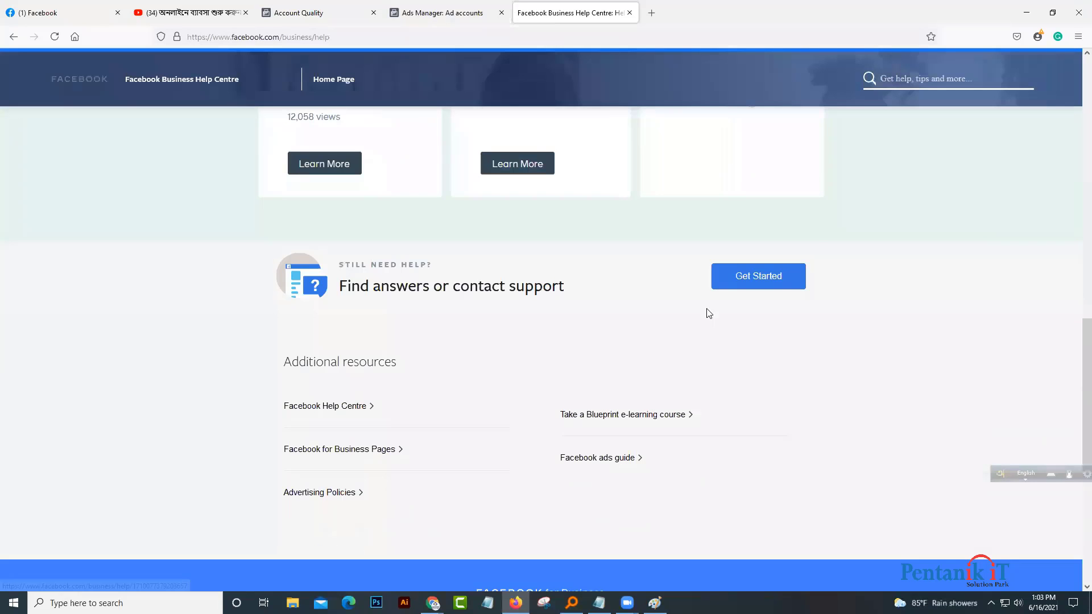
{"action": "left_click", "coordinate": [776, 284]}
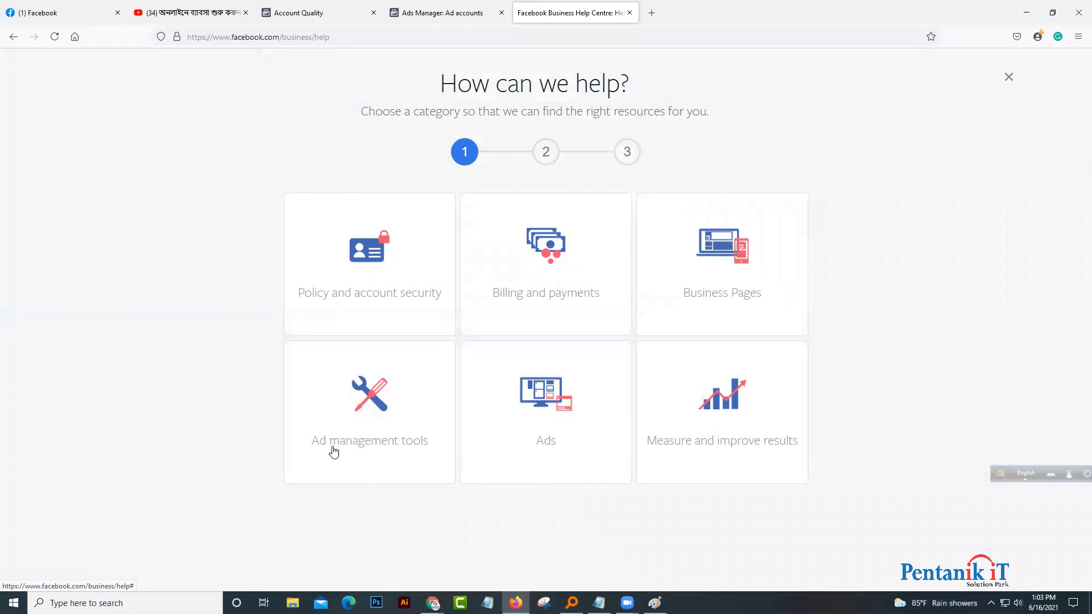
{"action": "left_click", "coordinate": [335, 245]}
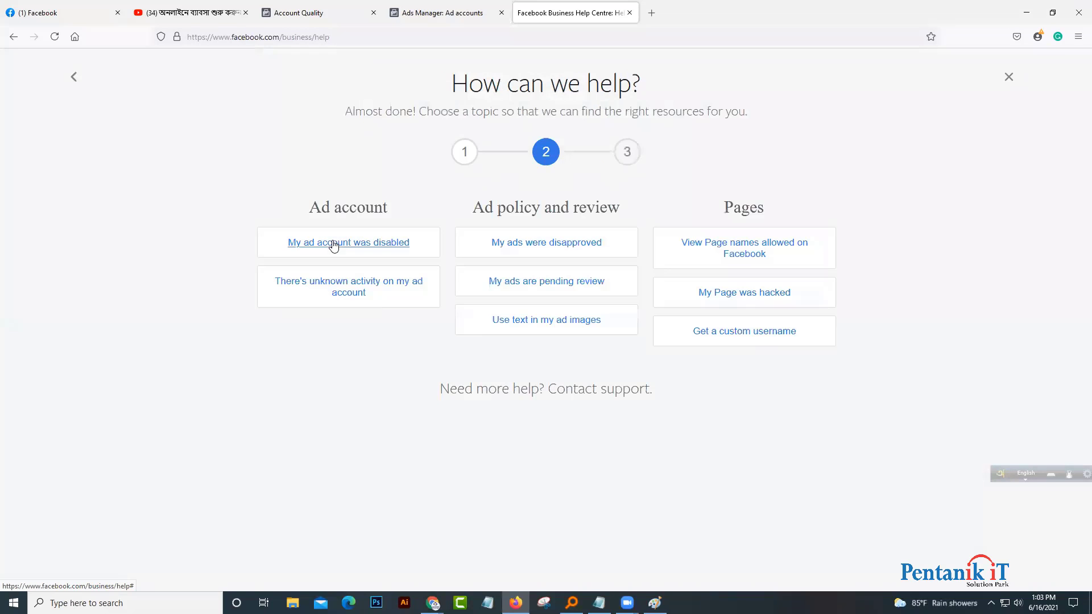
{"action": "left_click_drag", "start_coordinate": [589, 455], "coordinate": [469, 419]}
{"action": "left_click", "coordinate": [560, 451]}
{"action": "left_click", "coordinate": [73, 76]}
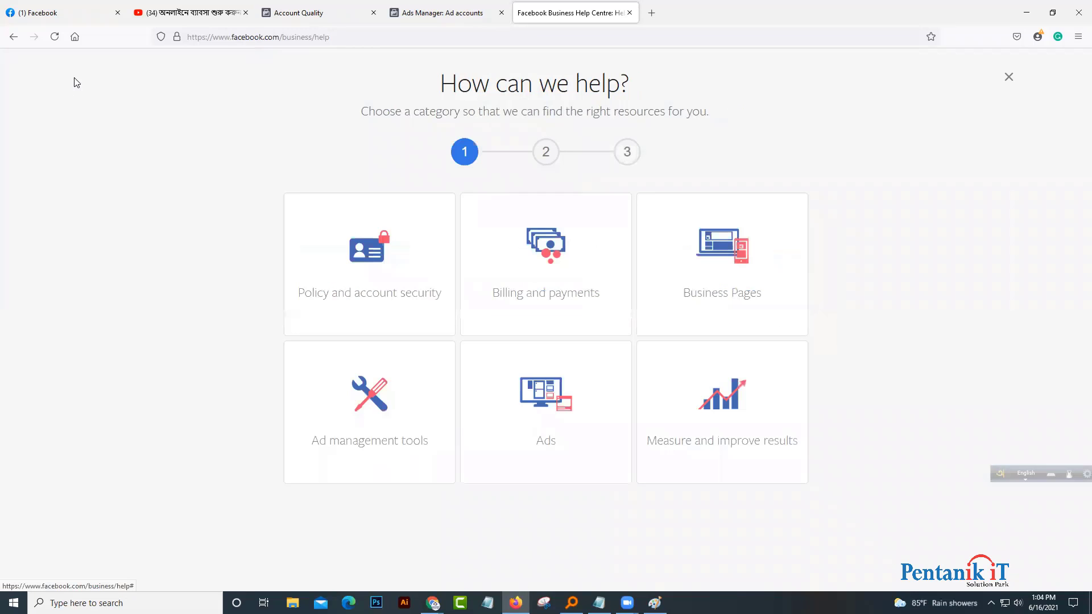
- Examine the help topics under Billing and payments and under Business Pages, returning to the category overview
{"action": "left_click", "coordinate": [476, 224]}
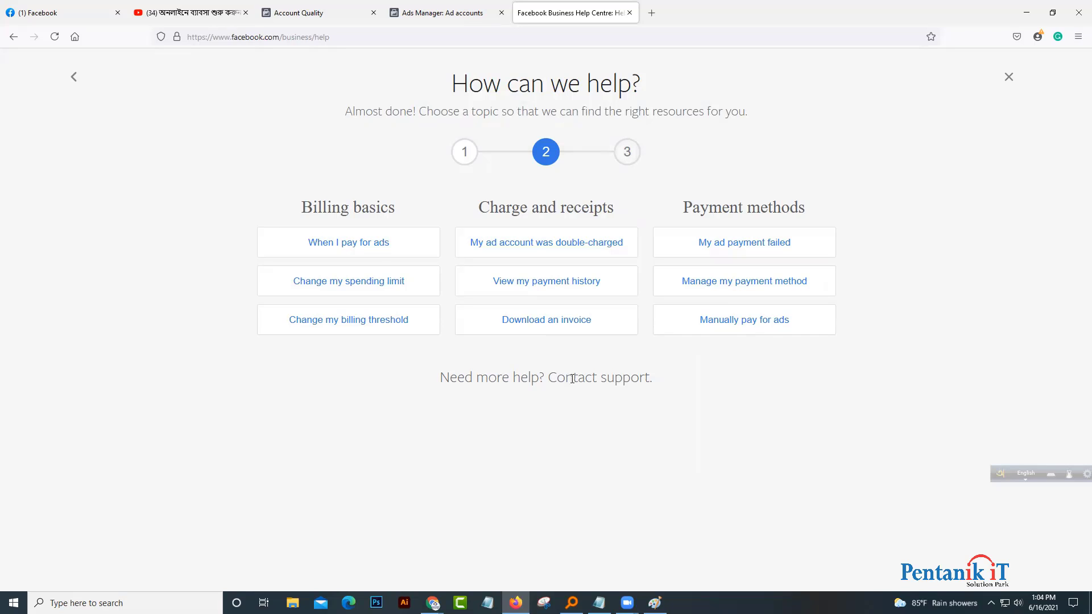
{"action": "left_click", "coordinate": [75, 77]}
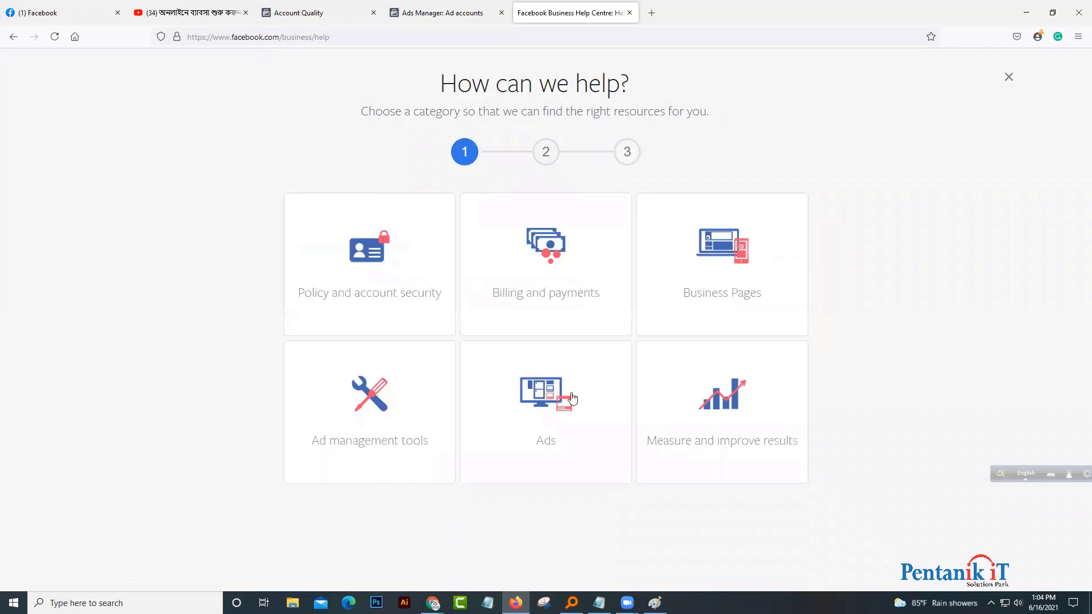
{"action": "left_click", "coordinate": [735, 272]}
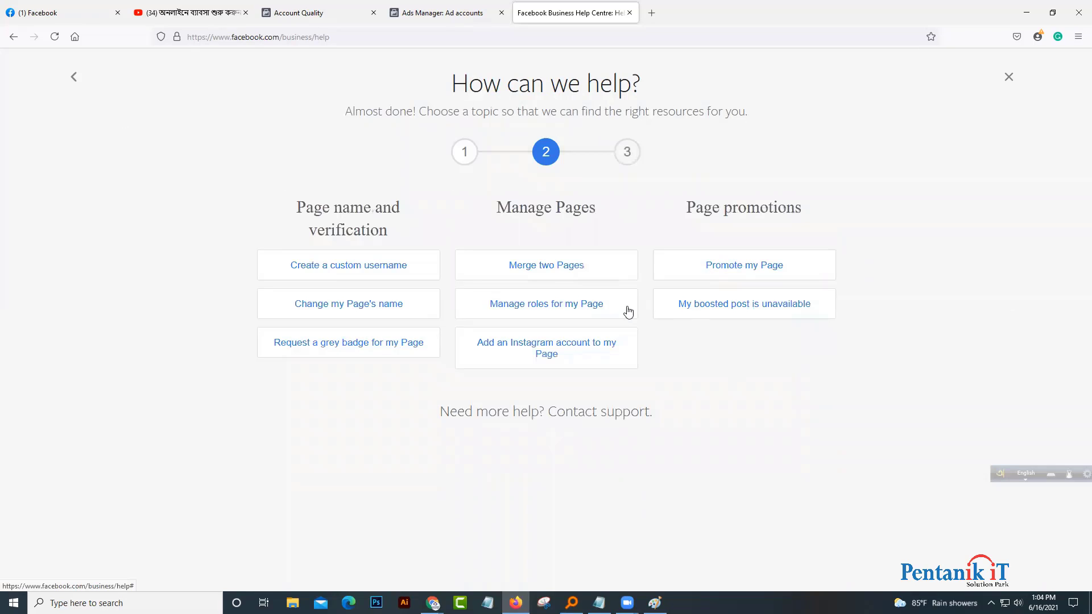
{"action": "left_click", "coordinate": [74, 86]}
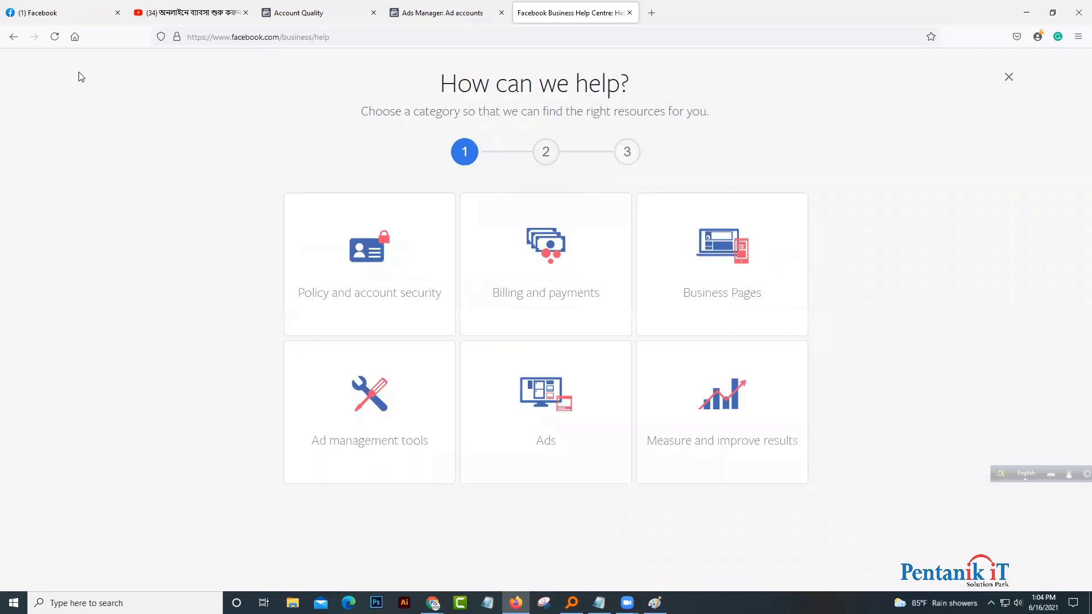
- Examine the topics under Ad management tools, Ads, and Measure and improve results, returning to the category overview
{"action": "left_click", "coordinate": [353, 441]}
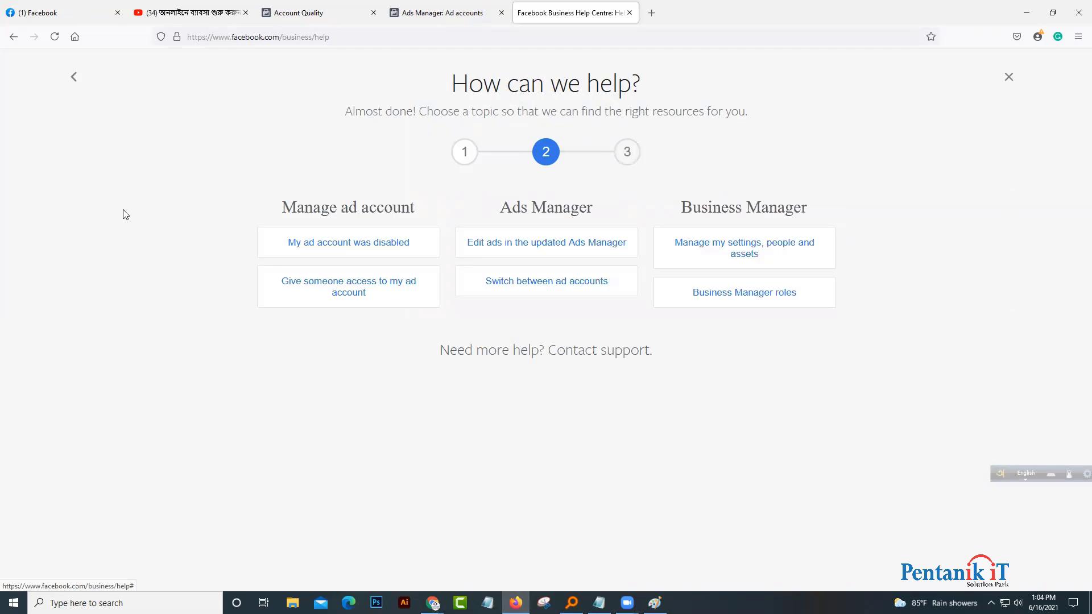
{"action": "left_click", "coordinate": [74, 77]}
{"action": "left_click", "coordinate": [577, 425]}
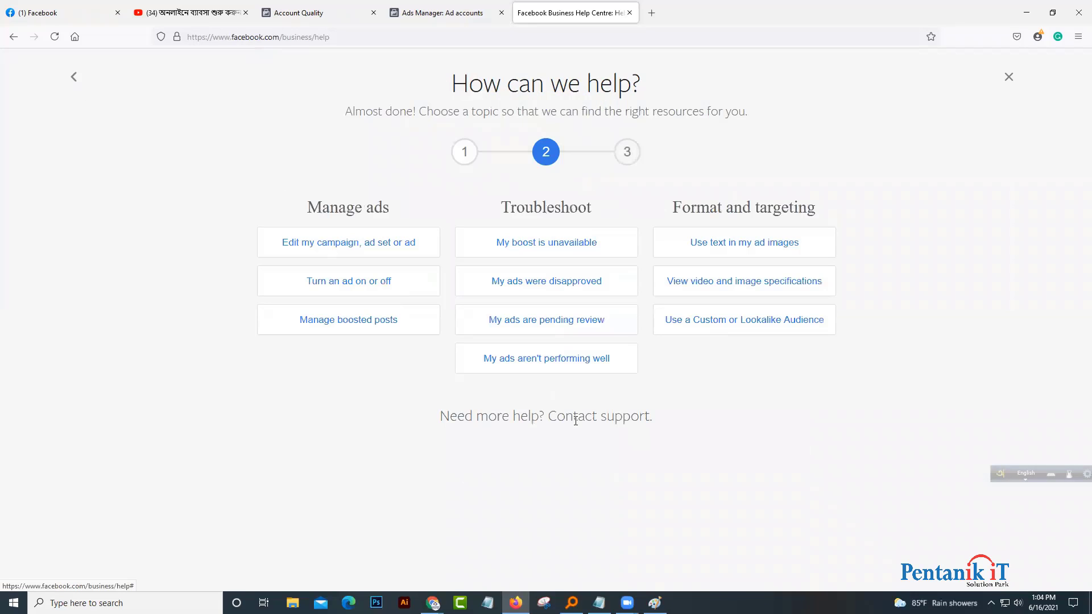
{"action": "left_click", "coordinate": [74, 78]}
{"action": "left_click", "coordinate": [731, 436]}
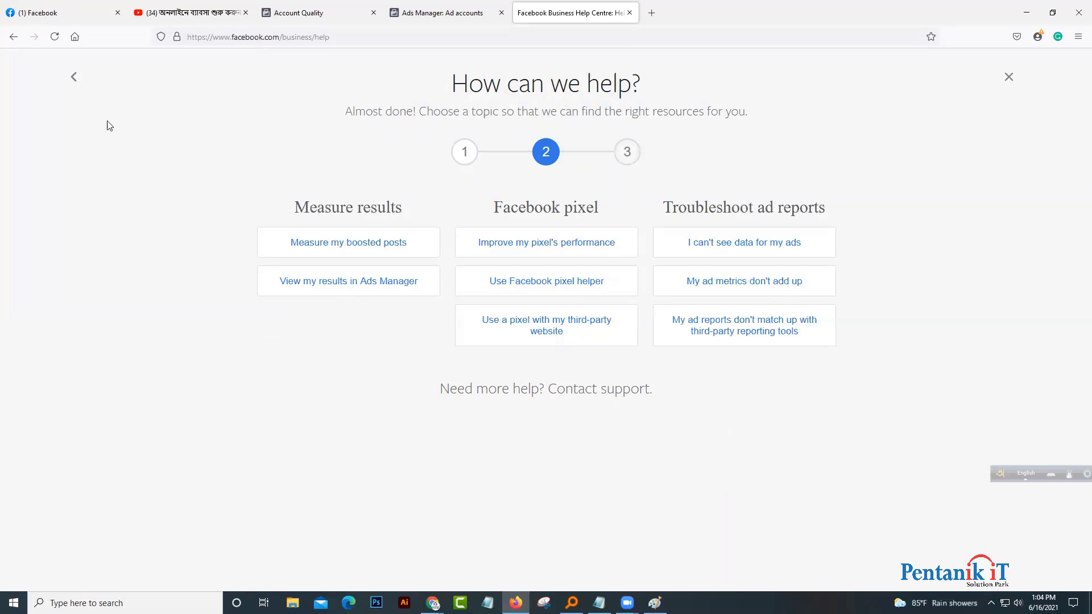
{"action": "left_click", "coordinate": [74, 78]}
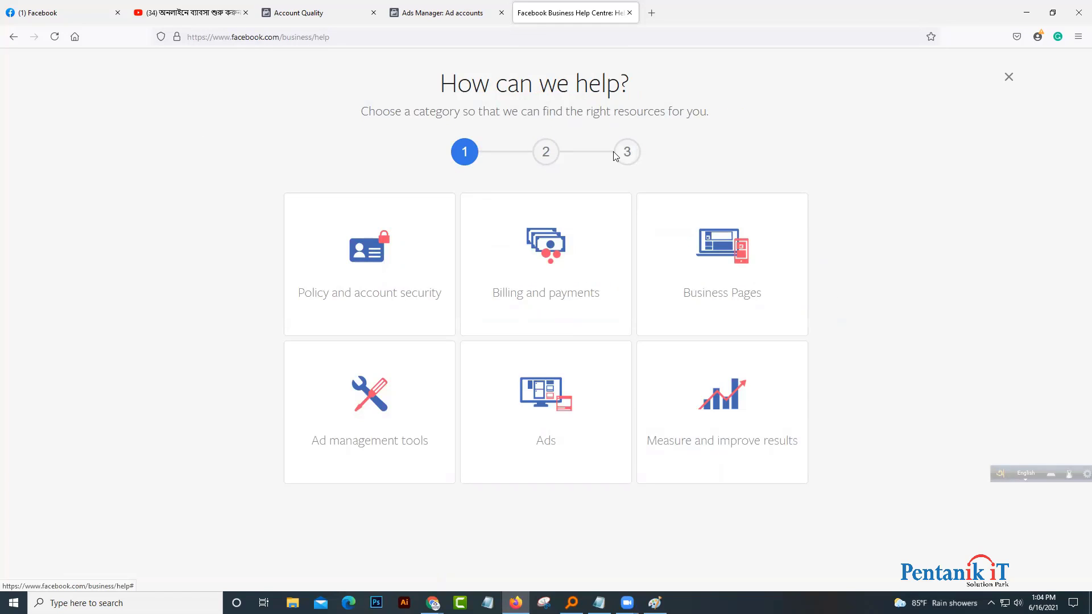
- Reopen the Facebook Business Help Center from the Google results and copy its web address
{"action": "left_click", "coordinate": [269, 36]}
{"action": "right_click", "coordinate": [271, 41]}
{"action": "key", "text": "Escape"}
{"action": "left_click", "coordinate": [13, 38]}
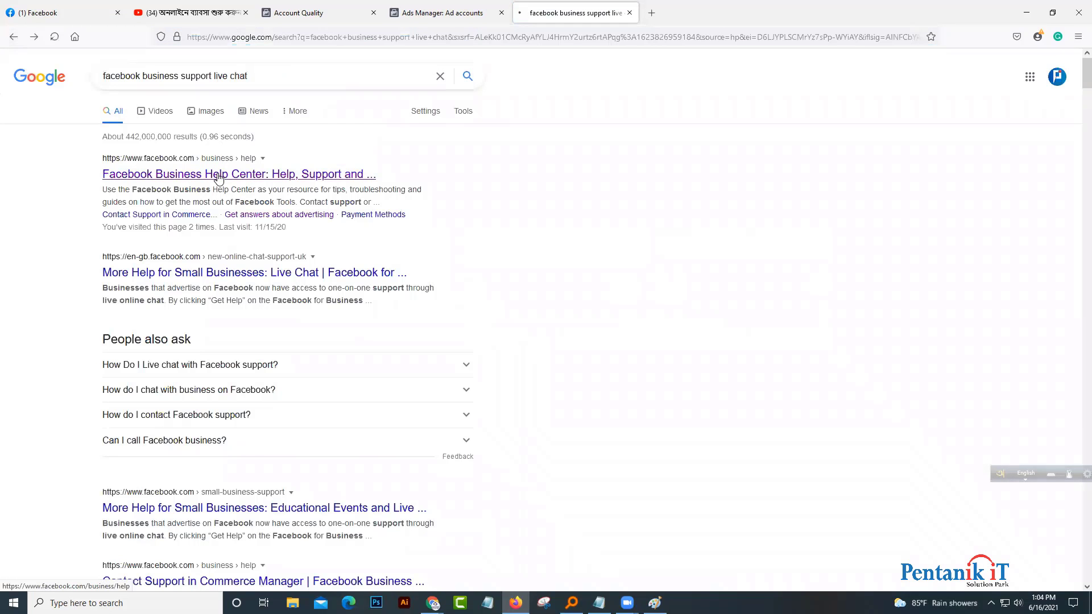
{"action": "left_click", "coordinate": [218, 175]}
{"action": "left_click", "coordinate": [276, 37]}
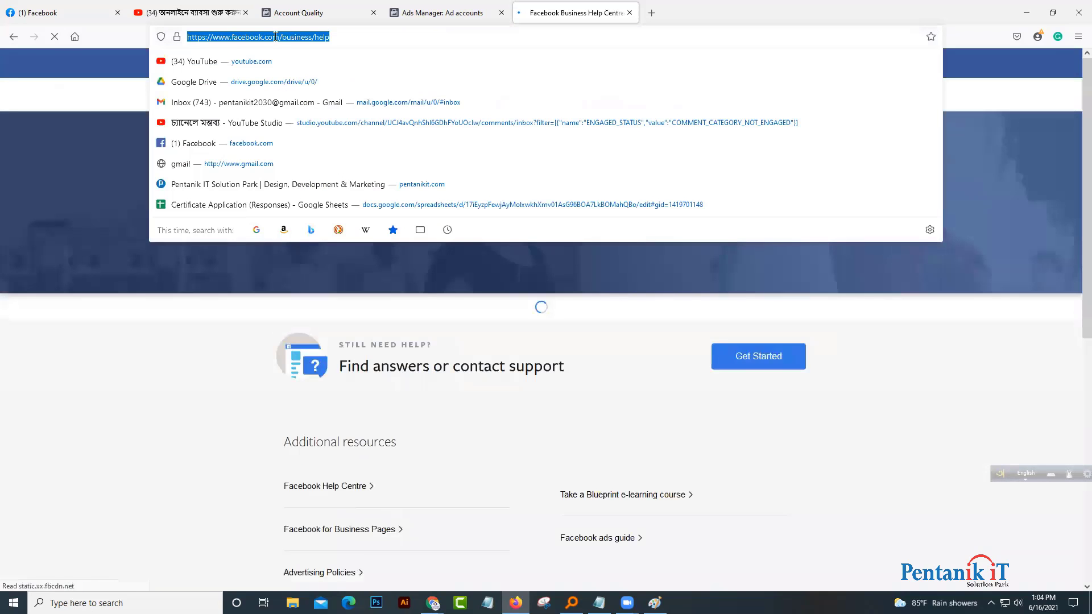
{"action": "right_click", "coordinate": [275, 36]}
{"action": "left_click", "coordinate": [298, 106]}
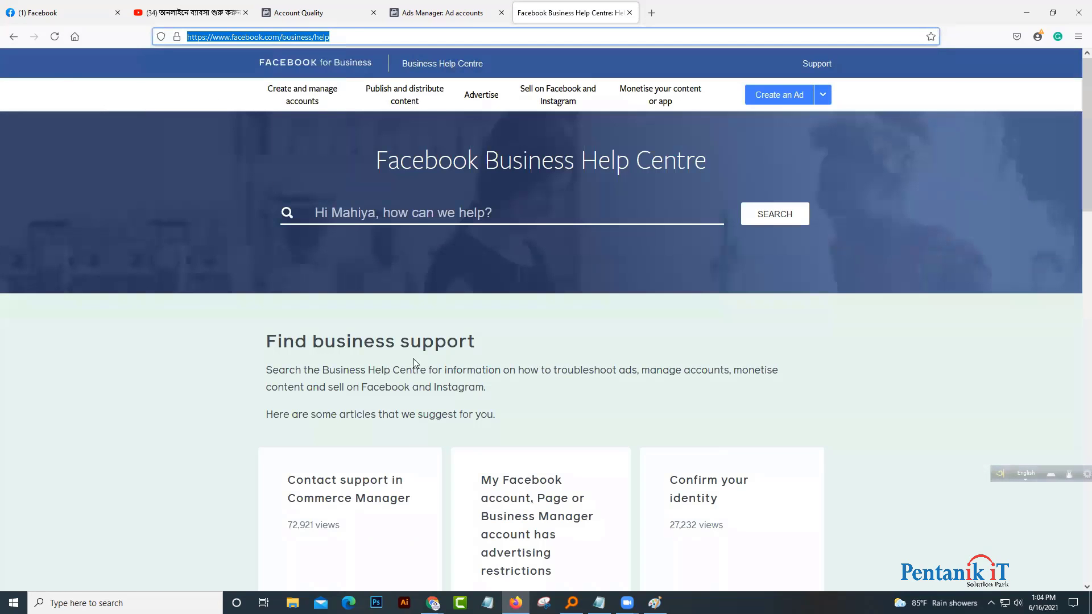
- Switch to Chrome and open the Business Help Center's support page for selecting an asset
{"action": "mouse_move", "coordinate": [434, 600]}
{"action": "left_click", "coordinate": [405, 568]}
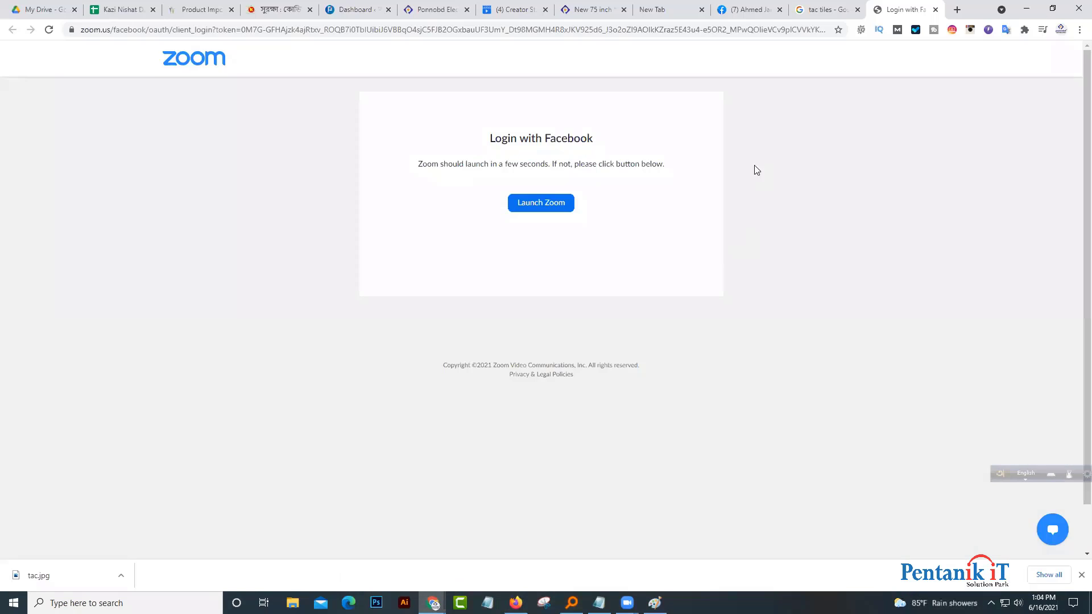
{"action": "right_click", "coordinate": [889, 10]}
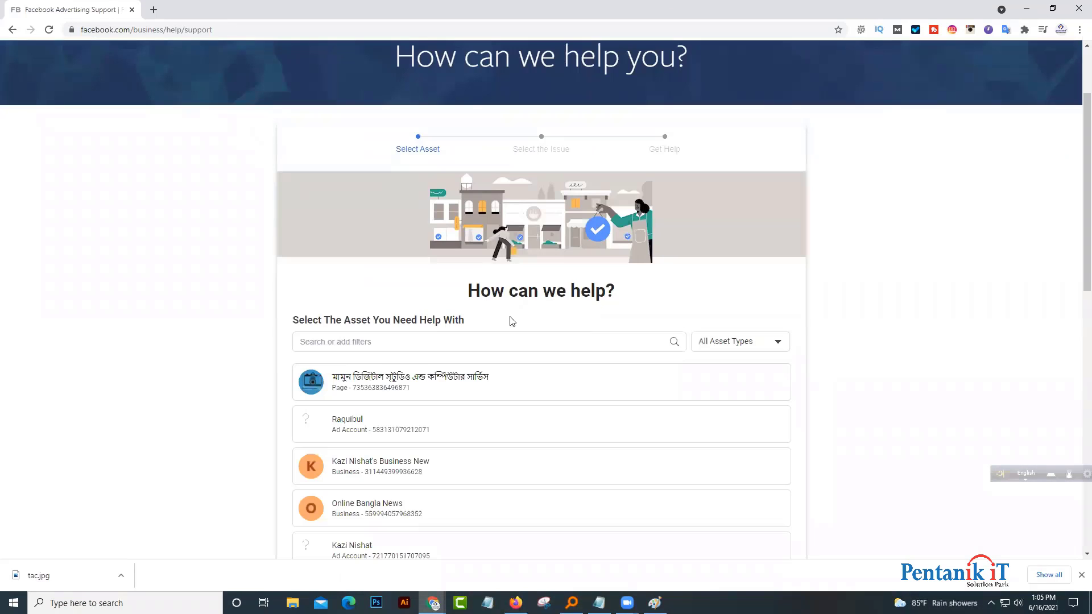
- Look through the listed assets and select the advertising-restricted Page as the asset needing help
{"action": "scroll", "coordinate": [518, 237], "scroll_direction": "up", "scroll_amount": 2}
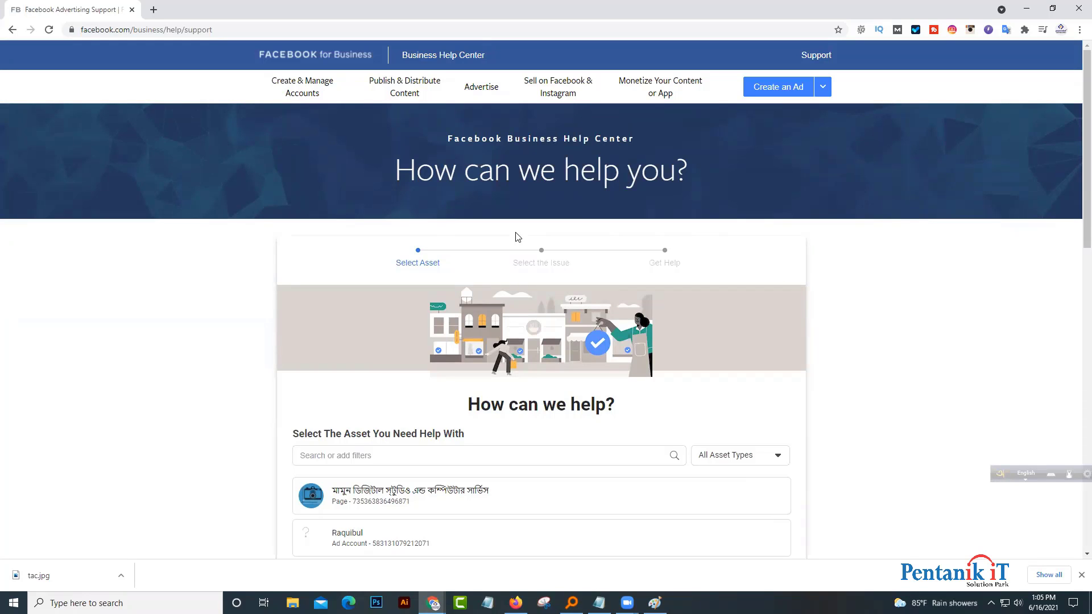
{"action": "scroll", "coordinate": [515, 244], "scroll_direction": "down", "scroll_amount": 3}
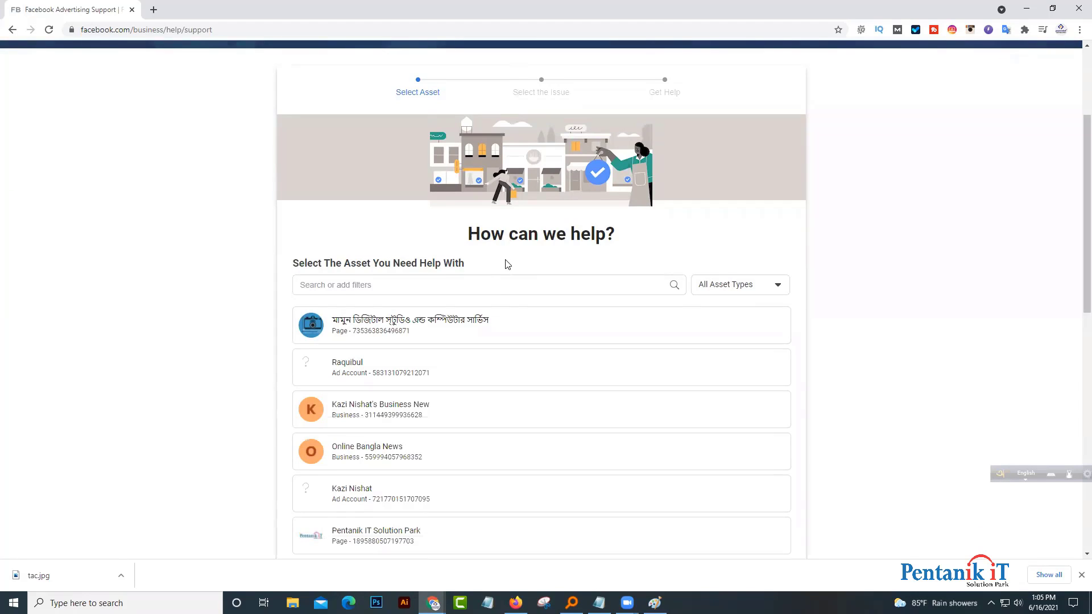
{"action": "scroll", "coordinate": [508, 265], "scroll_direction": "down", "scroll_amount": 3}
{"action": "scroll", "coordinate": [497, 305], "scroll_direction": "down", "scroll_amount": 3}
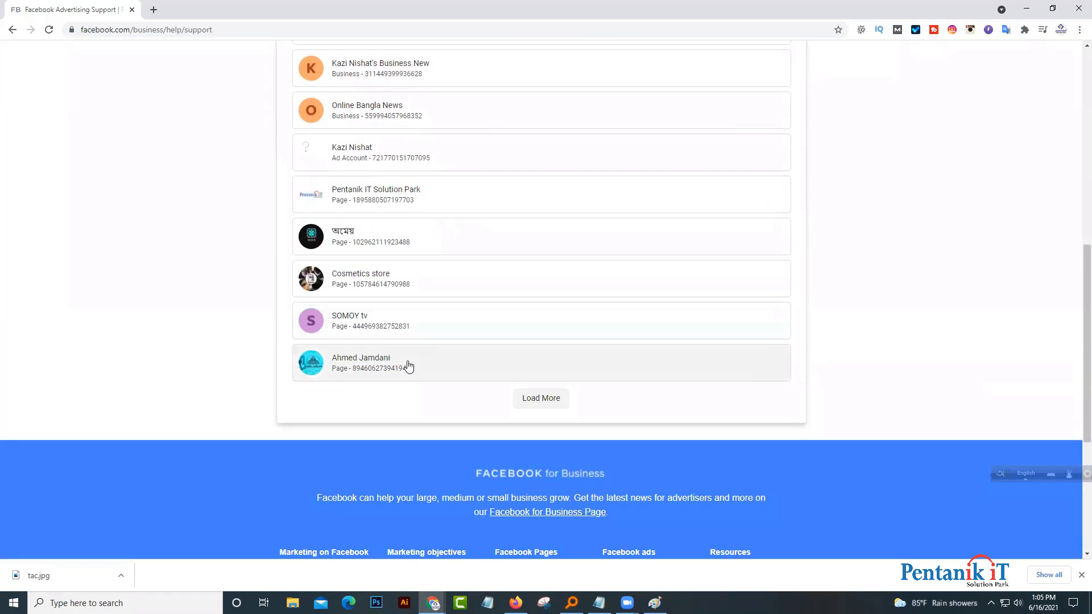
{"action": "left_click", "coordinate": [354, 368]}
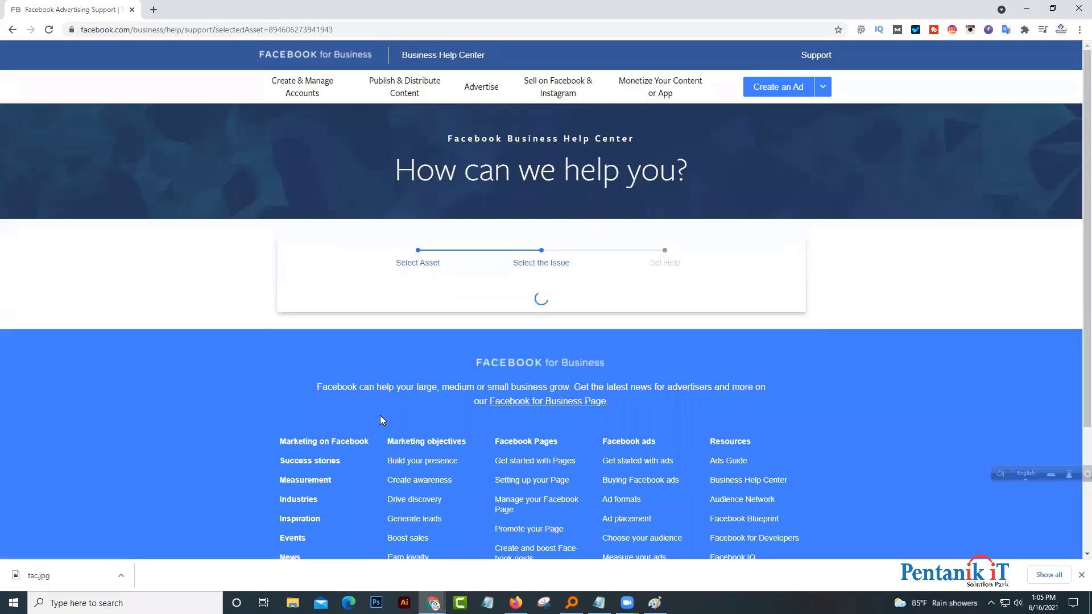
- Choose "I have been blocked from using a feature" as the Page's issue and view the support request form
{"action": "scroll", "coordinate": [381, 340], "scroll_direction": "down", "scroll_amount": 7}
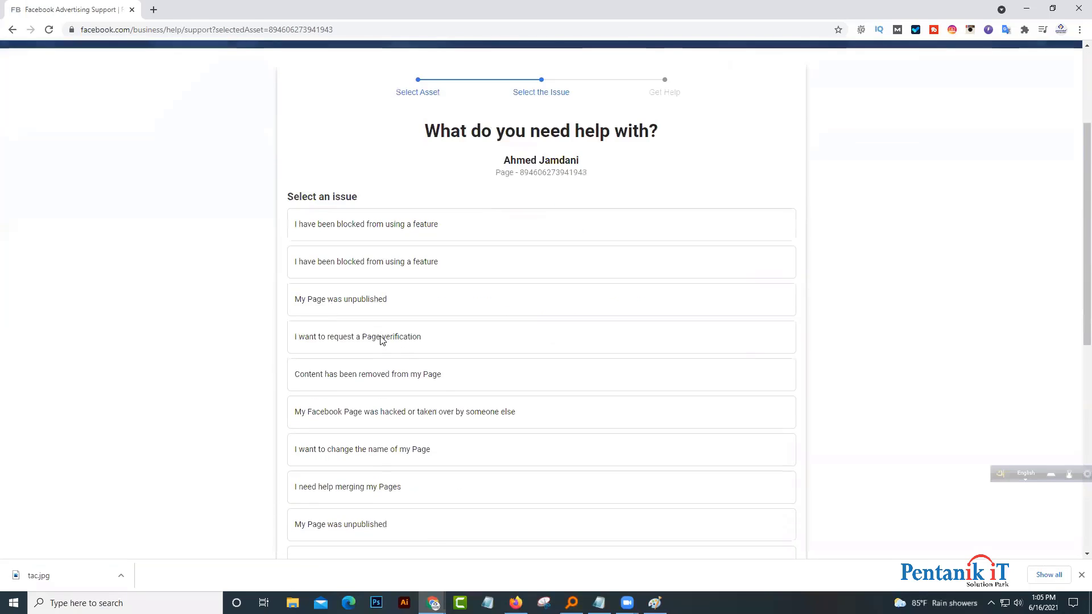
{"action": "scroll", "coordinate": [381, 340], "scroll_direction": "up", "scroll_amount": 4}
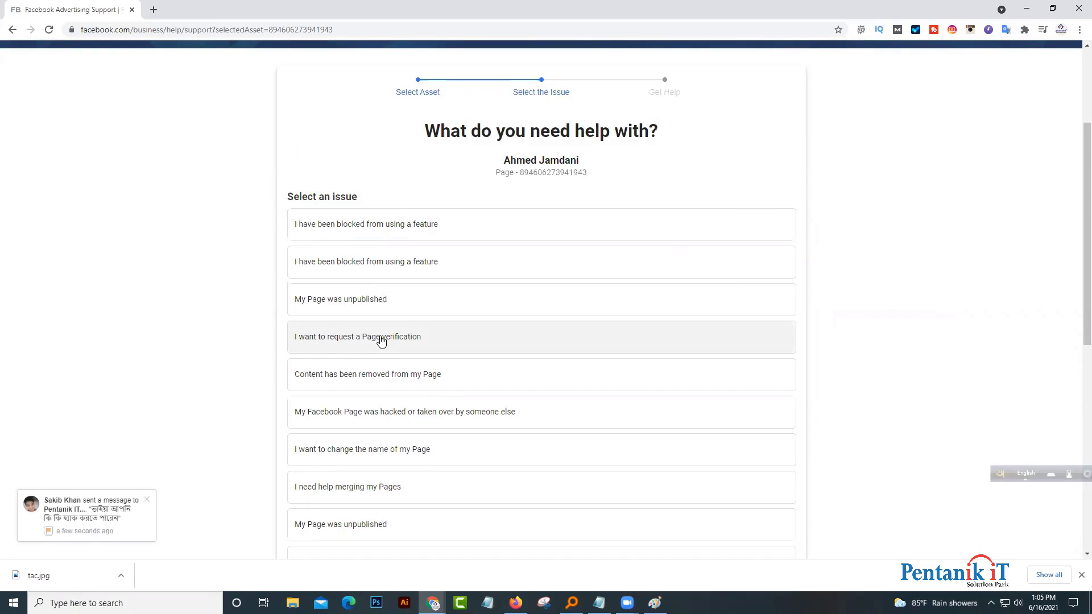
{"action": "left_click", "coordinate": [381, 231]}
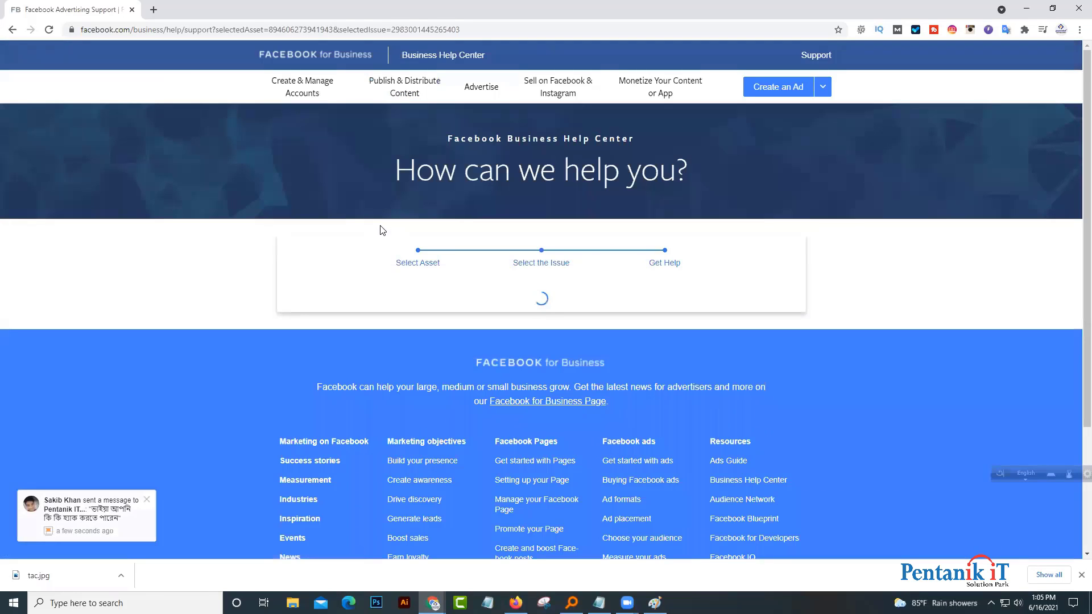
{"action": "scroll", "coordinate": [393, 272], "scroll_direction": "down", "scroll_amount": 5}
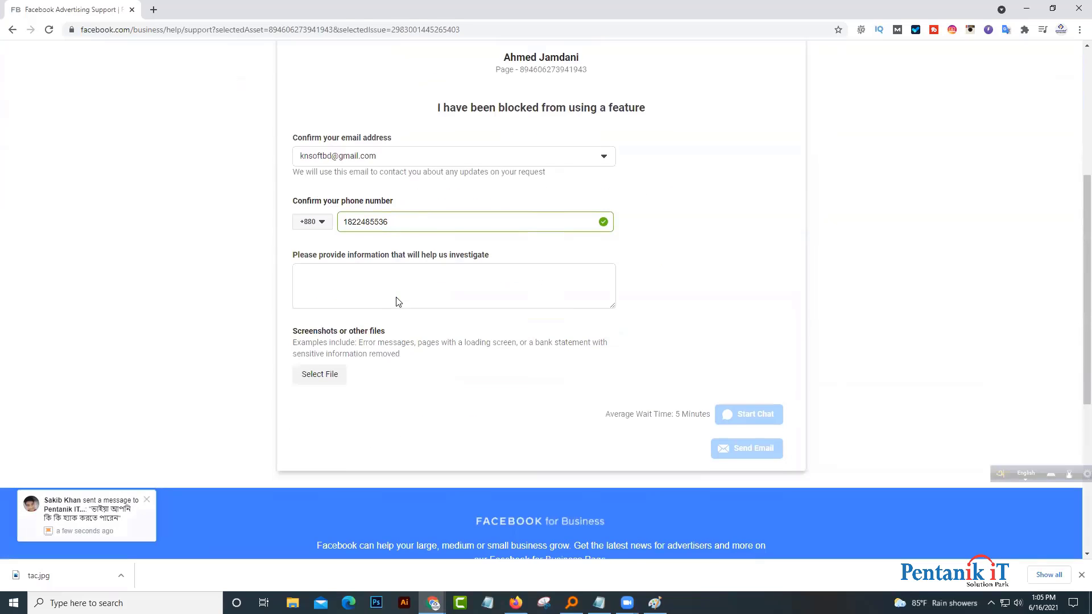
- Describe the problem as "my page restrivted" in the support request and start a chat with Facebook support
{"action": "scroll", "coordinate": [397, 298], "scroll_direction": "up", "scroll_amount": 1}
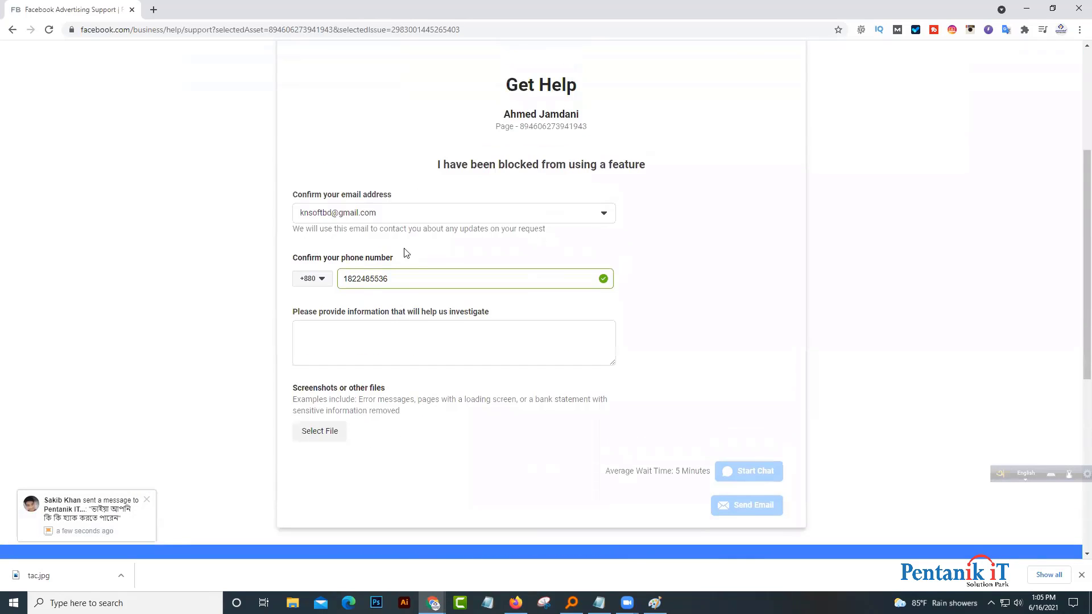
{"action": "left_click", "coordinate": [389, 220]}
{"action": "left_click", "coordinate": [246, 268]}
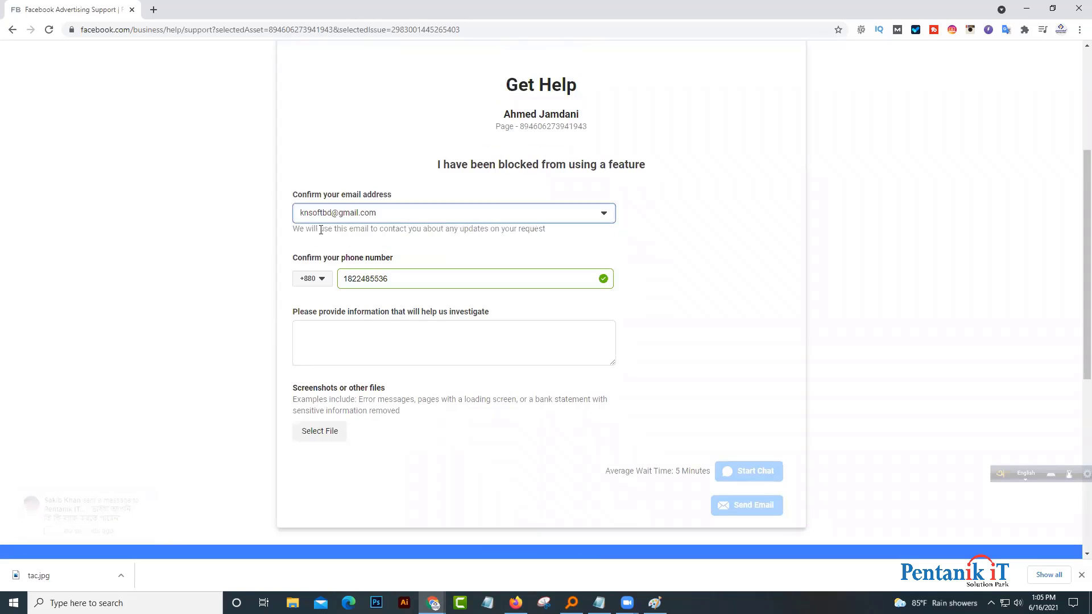
{"action": "left_click", "coordinate": [358, 339]}
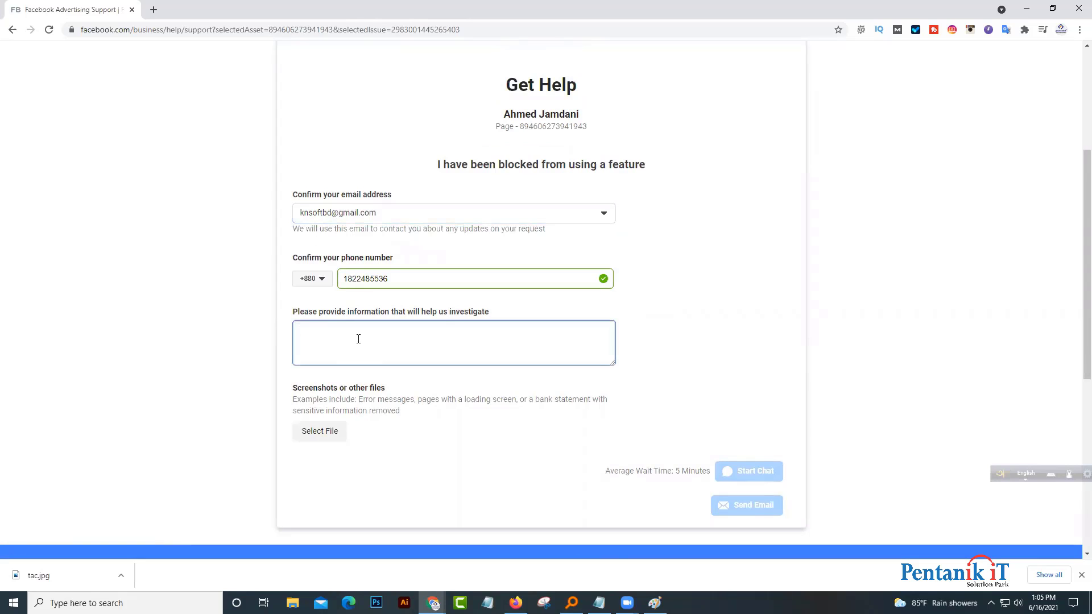
{"action": "type", "text": "my p"}
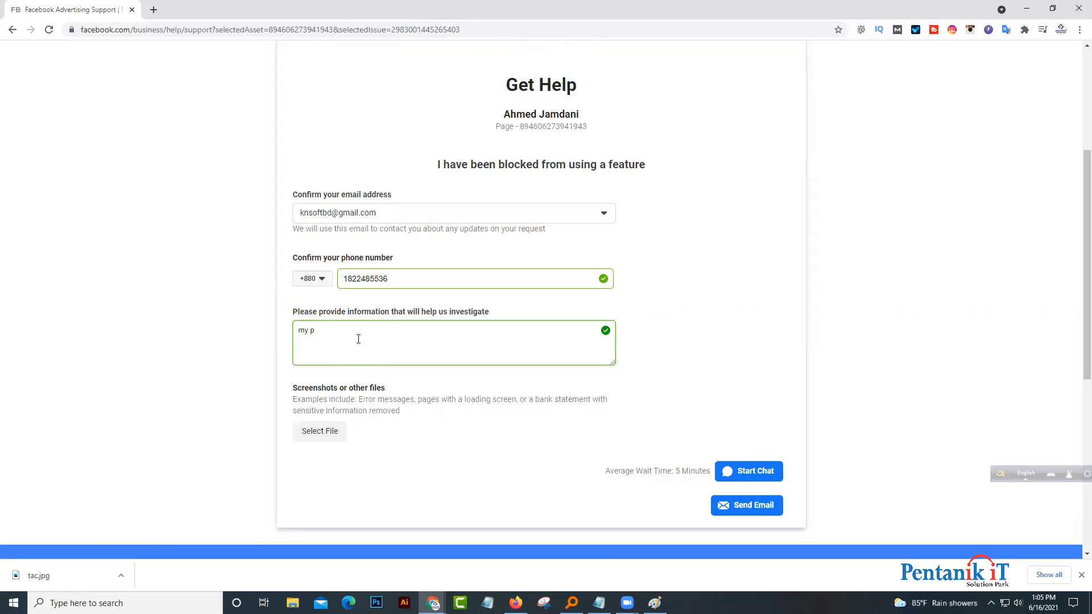
{"action": "type", "text": "age restrivted"}
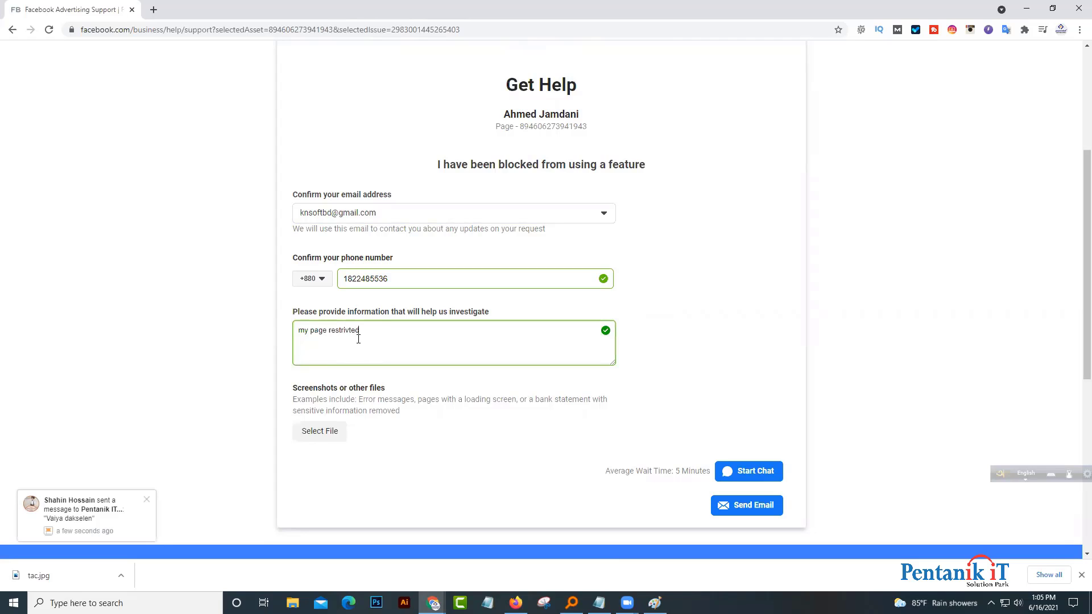
{"action": "left_click", "coordinate": [729, 475]}
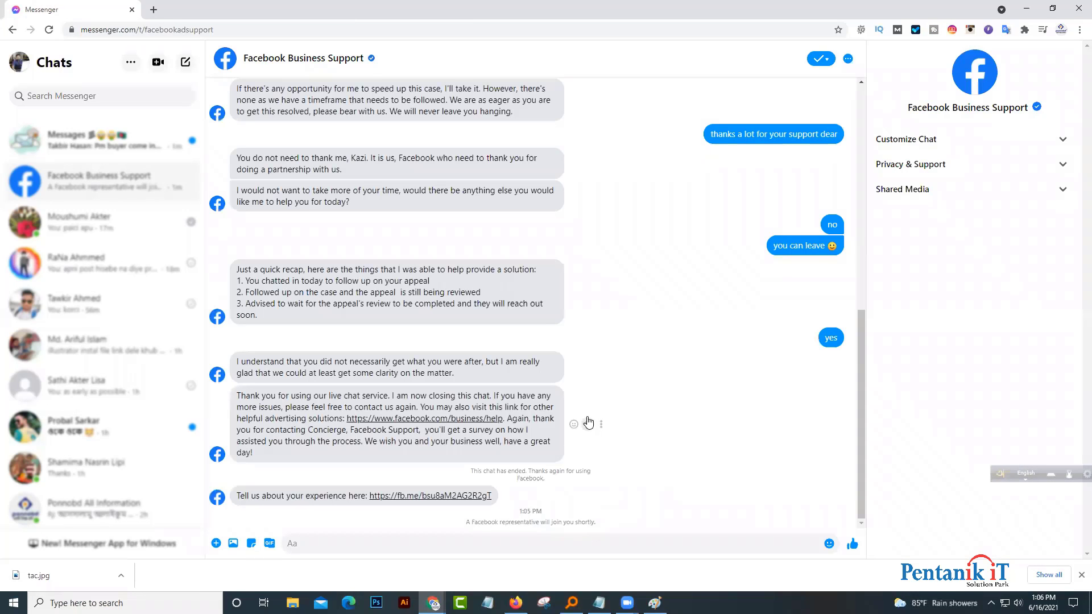
- Review the latest messages in the Facebook Business Support chat and check whether a representative has joined
{"action": "scroll", "coordinate": [556, 435], "scroll_direction": "up", "scroll_amount": 2}
{"action": "scroll", "coordinate": [553, 430], "scroll_direction": "up", "scroll_amount": 2}
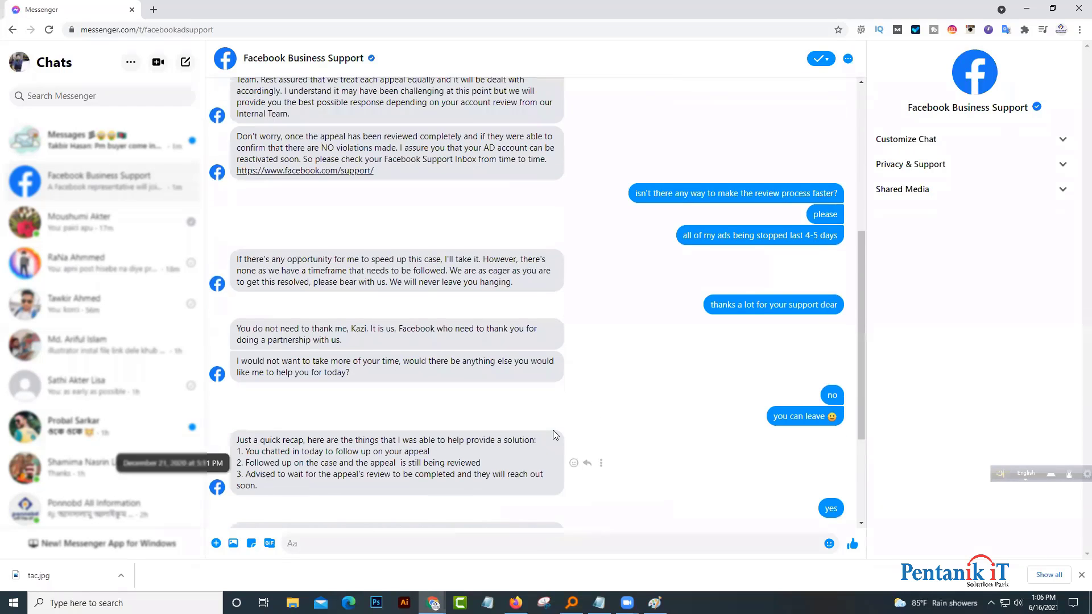
{"action": "scroll", "coordinate": [556, 437], "scroll_direction": "down", "scroll_amount": 4}
{"action": "scroll", "coordinate": [529, 298], "scroll_direction": "up", "scroll_amount": 4}
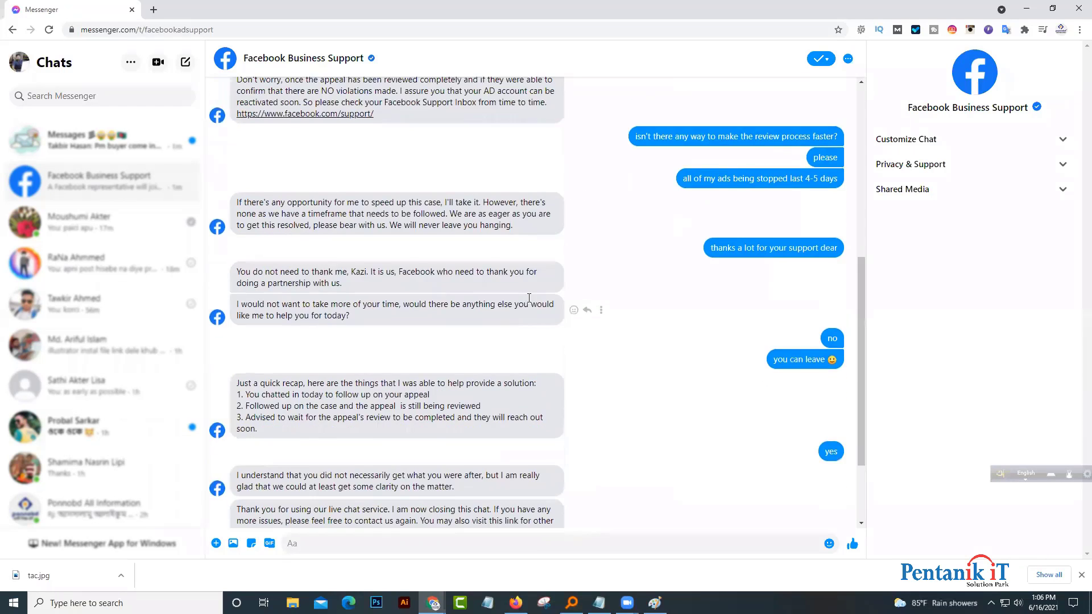
{"action": "scroll", "coordinate": [529, 298], "scroll_direction": "down", "scroll_amount": 4}
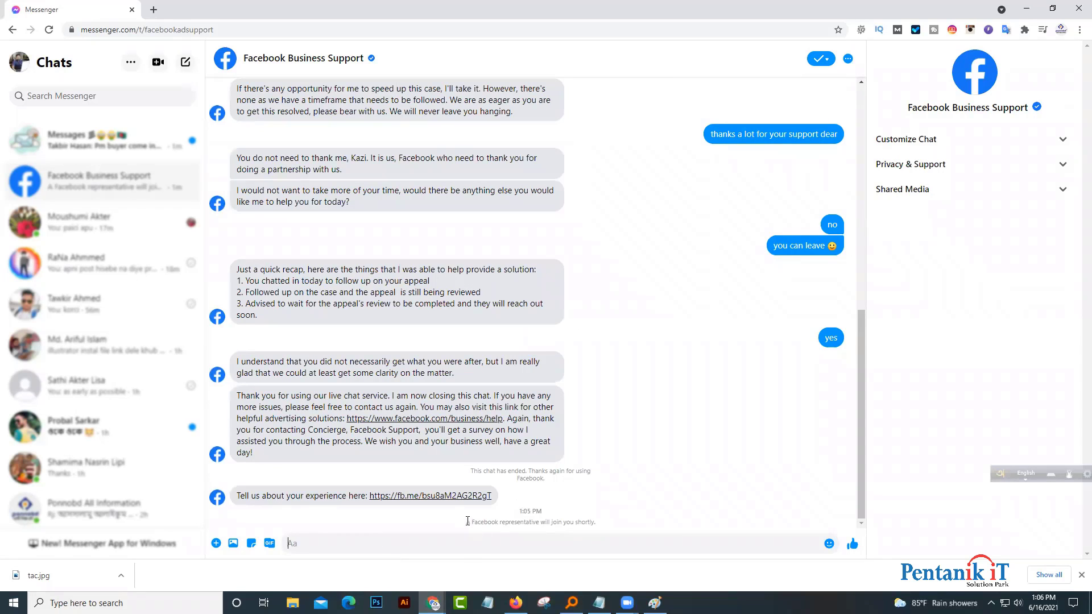
{"action": "left_click_drag", "start_coordinate": [468, 521], "coordinate": [603, 538]}
{"action": "left_click", "coordinate": [499, 544]}
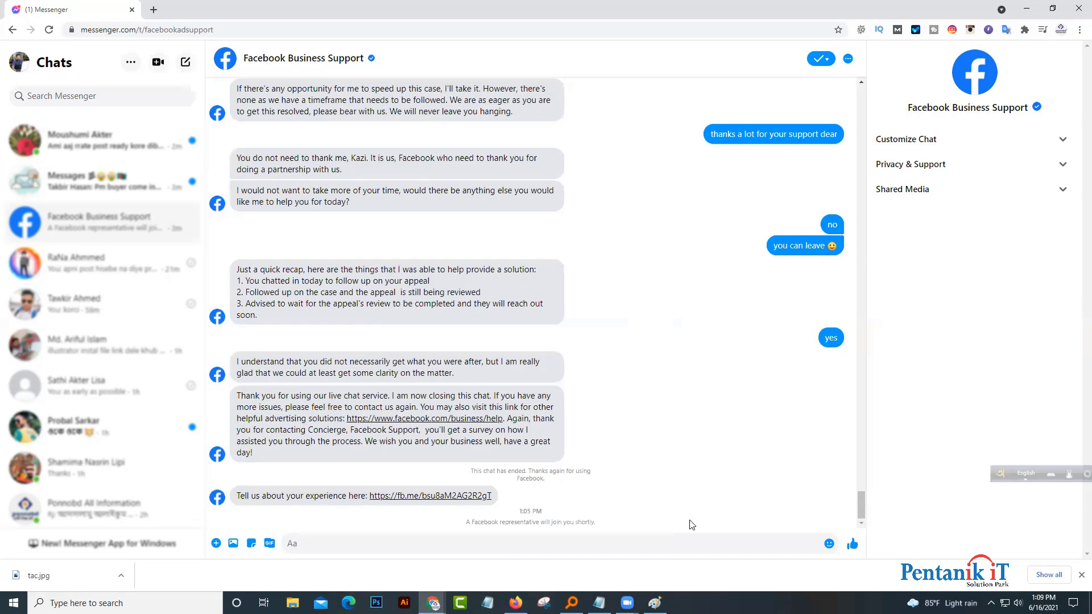
- Go back through the Facebook Business Support chat history to the very first conversation
{"action": "scroll", "coordinate": [691, 525], "scroll_direction": "up", "scroll_amount": 20}
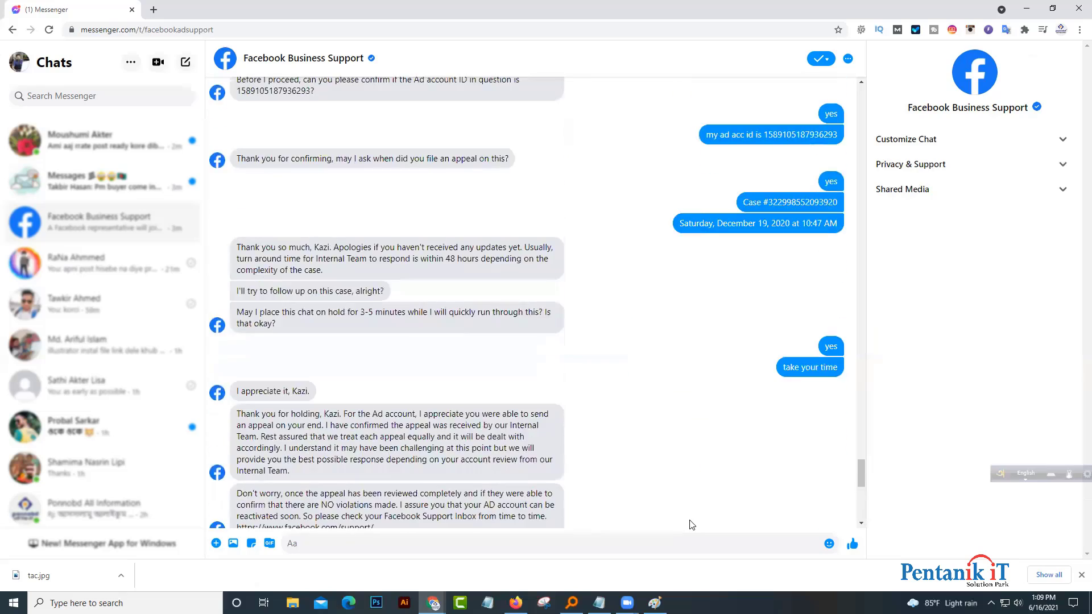
{"action": "scroll", "coordinate": [681, 526], "scroll_direction": "up", "scroll_amount": 20}
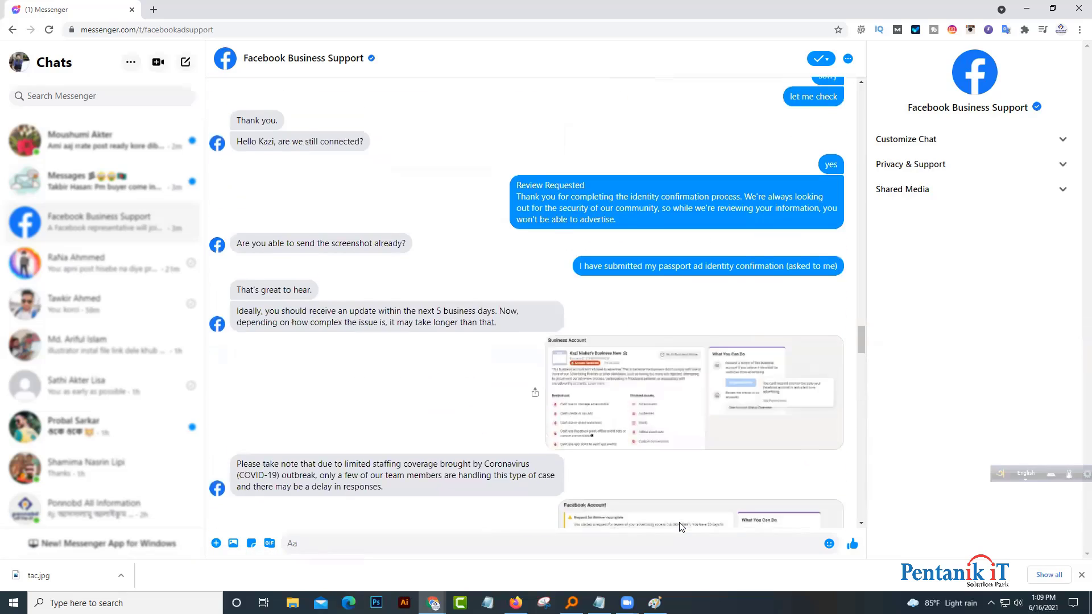
{"action": "scroll", "coordinate": [681, 526], "scroll_direction": "up", "scroll_amount": 20}
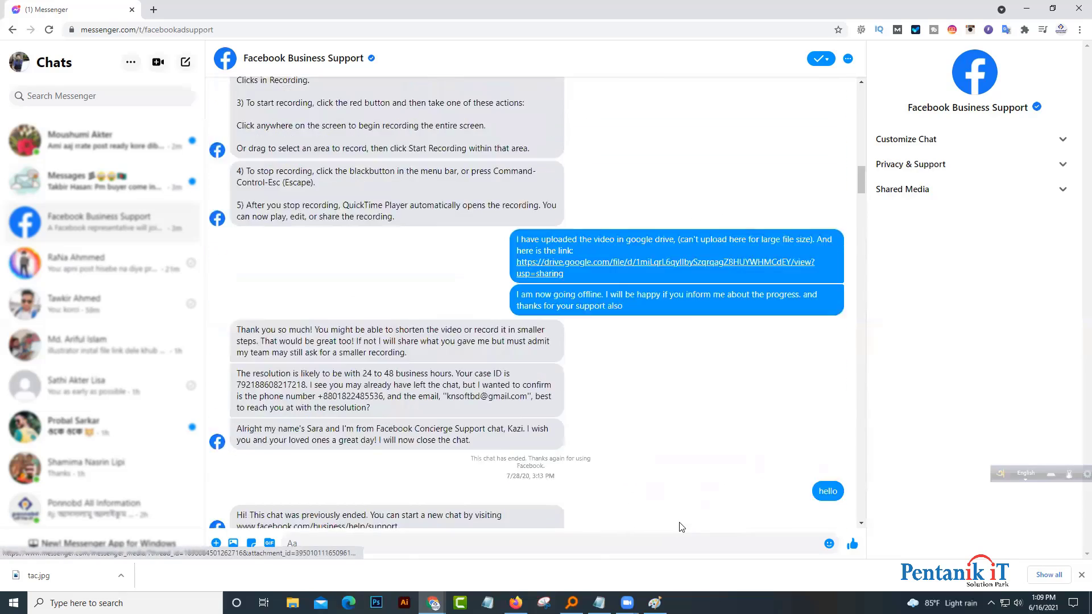
{"action": "scroll", "coordinate": [681, 526], "scroll_direction": "up", "scroll_amount": 20}
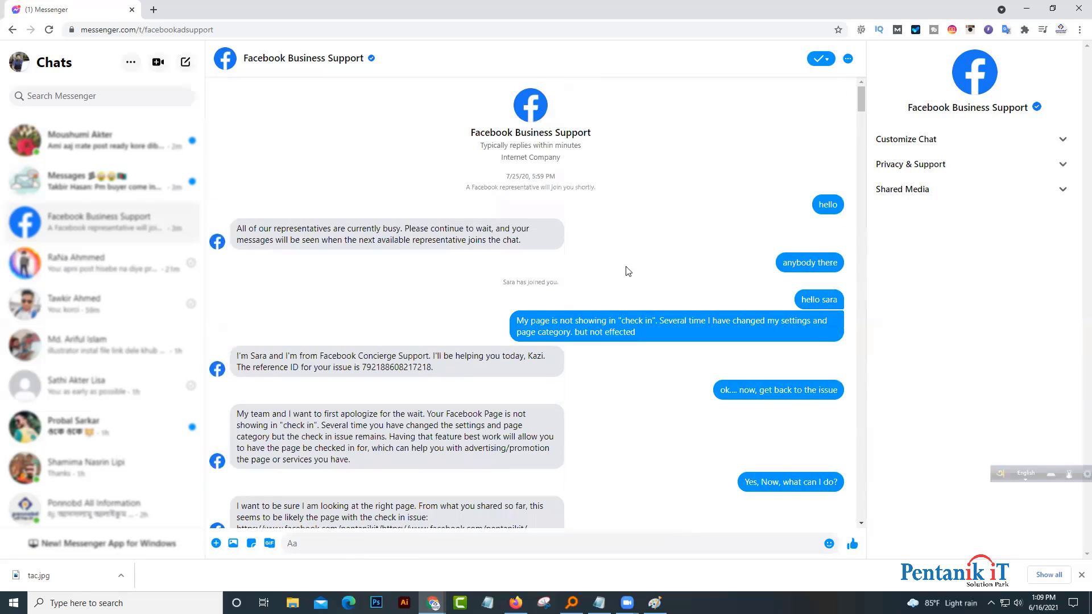
- Read the July 2020 chat about the Page's check-in problem, including the agent's questions, the screenshots sent and the replies
{"action": "scroll", "coordinate": [636, 268], "scroll_direction": "down", "scroll_amount": 3}
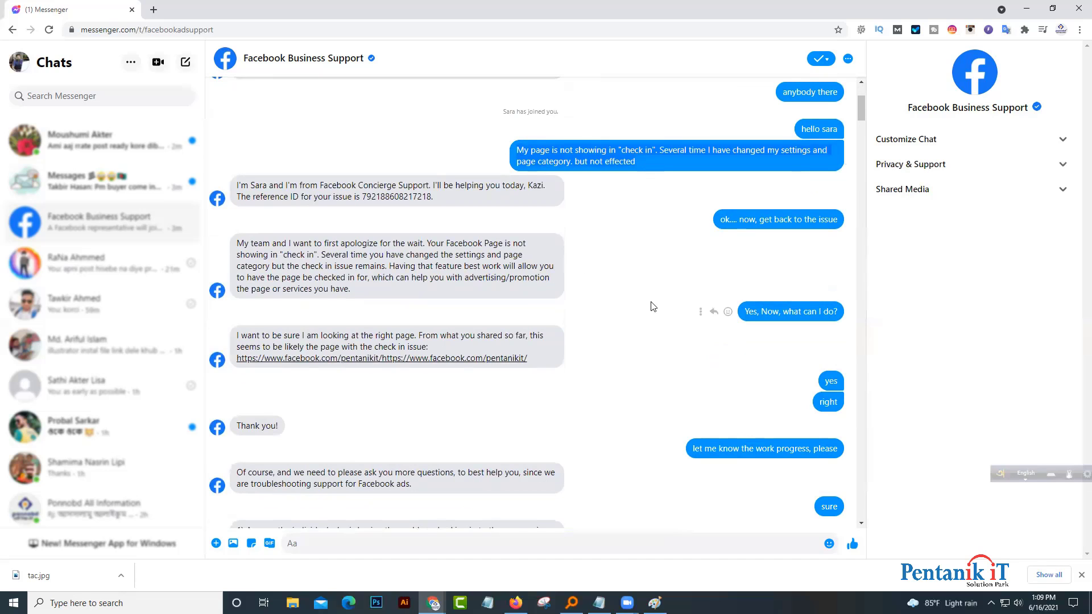
{"action": "scroll", "coordinate": [651, 306], "scroll_direction": "down", "scroll_amount": 5}
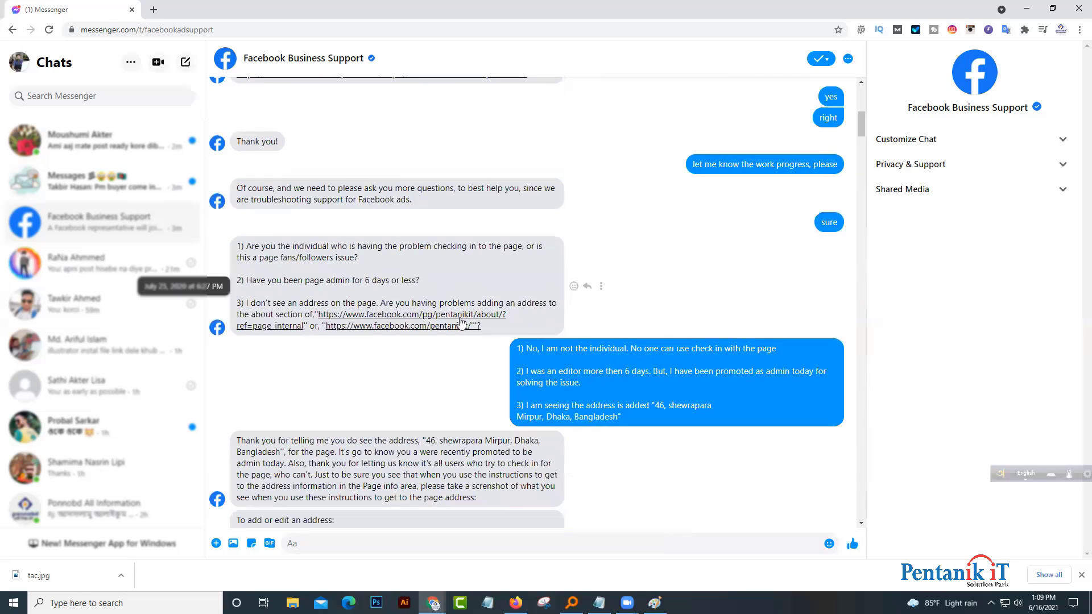
{"action": "scroll", "coordinate": [512, 284], "scroll_direction": "down", "scroll_amount": 2}
{"action": "scroll", "coordinate": [524, 290], "scroll_direction": "down", "scroll_amount": 6}
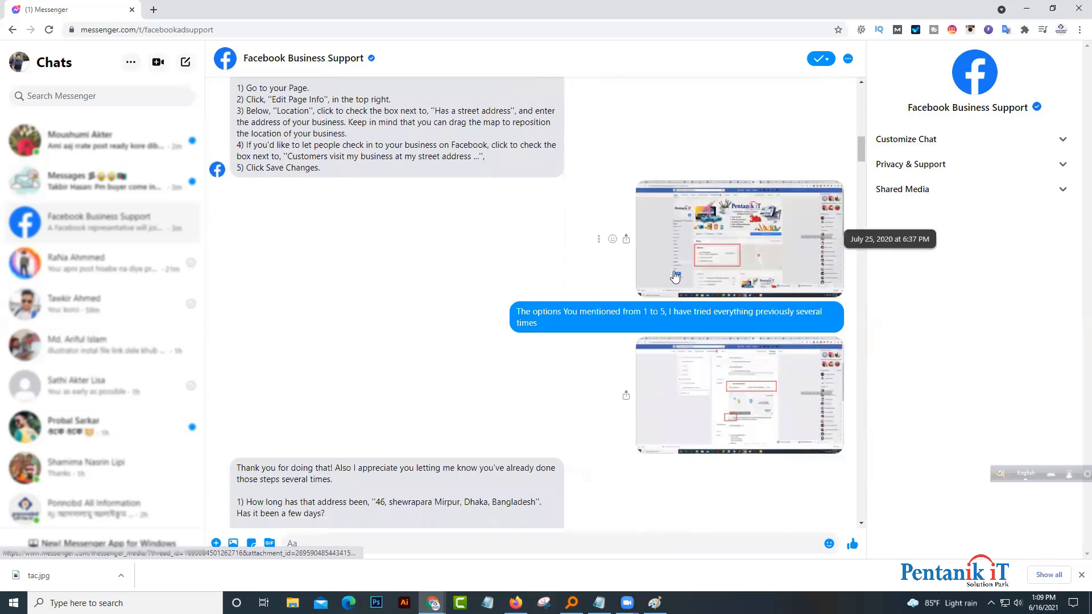
{"action": "scroll", "coordinate": [693, 287], "scroll_direction": "down", "scroll_amount": 6}
{"action": "left_click_drag", "start_coordinate": [520, 224], "coordinate": [651, 276]}
{"action": "scroll", "coordinate": [644, 340], "scroll_direction": "down", "scroll_amount": 1}
{"action": "scroll", "coordinate": [644, 340], "scroll_direction": "down", "scroll_amount": 1}
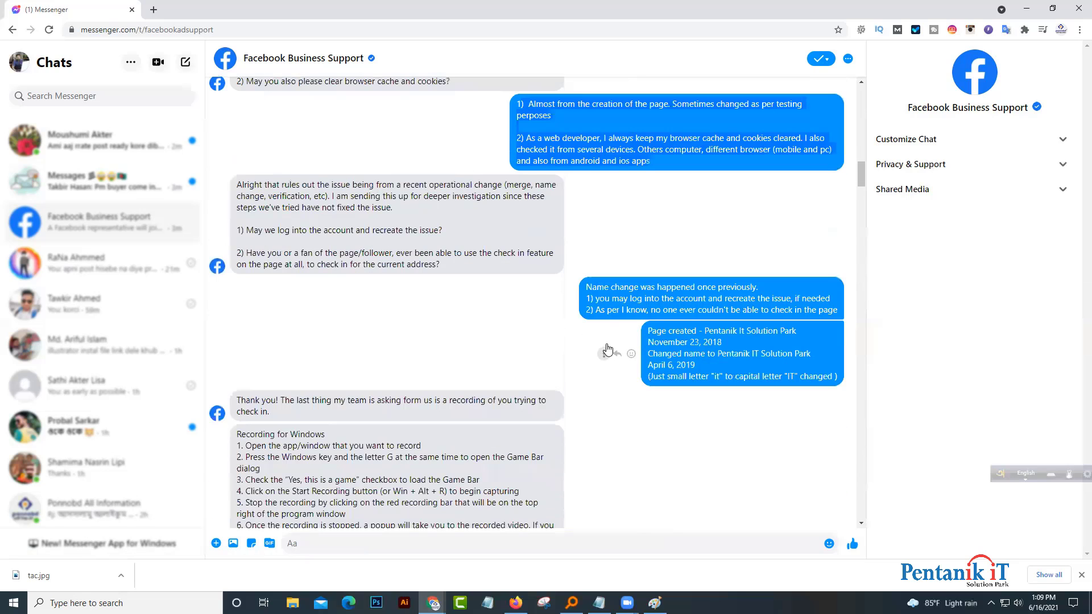
{"action": "left_click", "coordinate": [626, 287]}
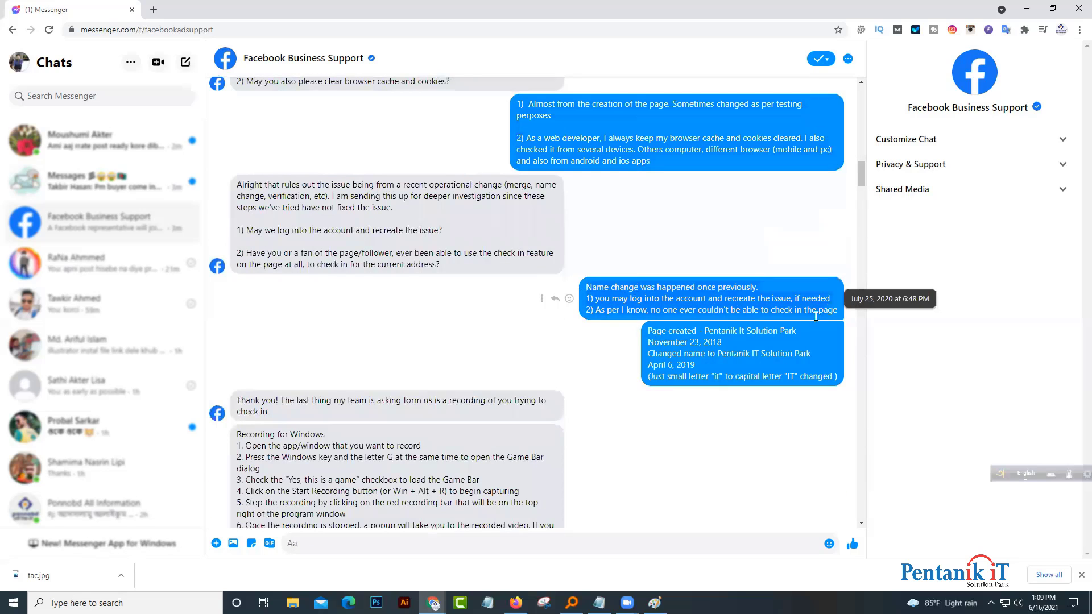
- Examine the screen-recording instructions, the shared Google Drive video link and the agent's closing messages in the July 2020 chat
{"action": "scroll", "coordinate": [707, 365], "scroll_direction": "down", "scroll_amount": 9}
{"action": "scroll", "coordinate": [708, 367], "scroll_direction": "down", "scroll_amount": 2}
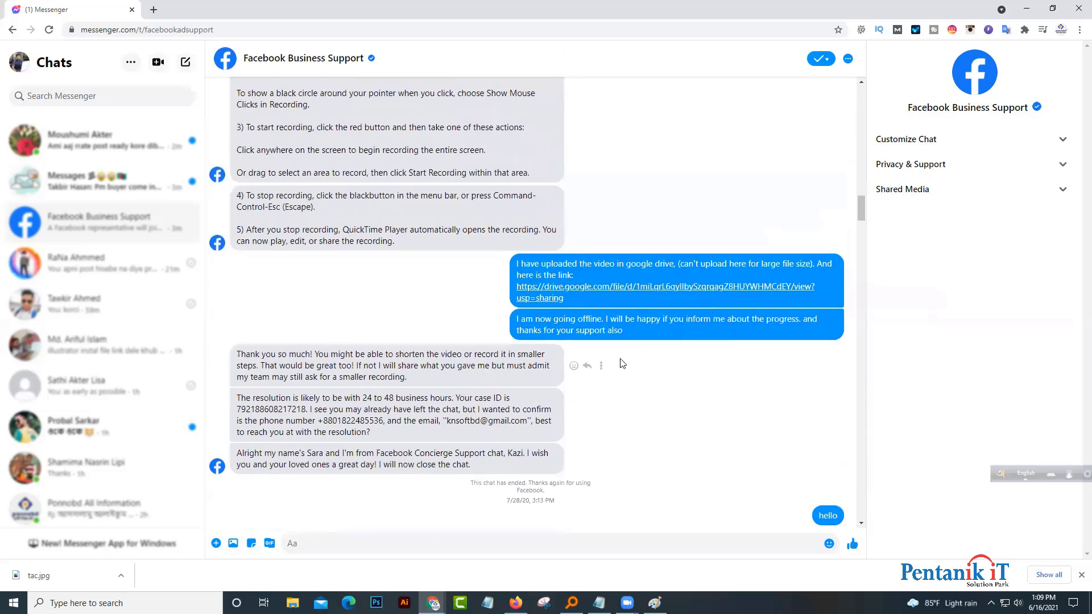
{"action": "scroll", "coordinate": [500, 267], "scroll_direction": "up", "scroll_amount": 2}
{"action": "scroll", "coordinate": [494, 278], "scroll_direction": "up", "scroll_amount": 3}
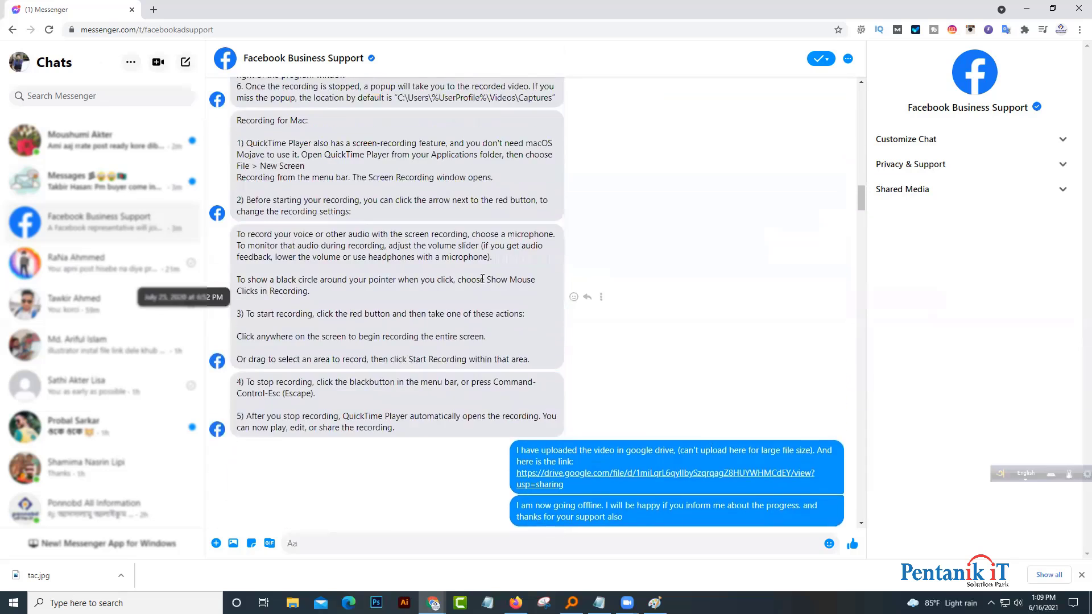
{"action": "scroll", "coordinate": [482, 283], "scroll_direction": "down", "scroll_amount": 3}
{"action": "scroll", "coordinate": [482, 282], "scroll_direction": "down", "scroll_amount": 4}
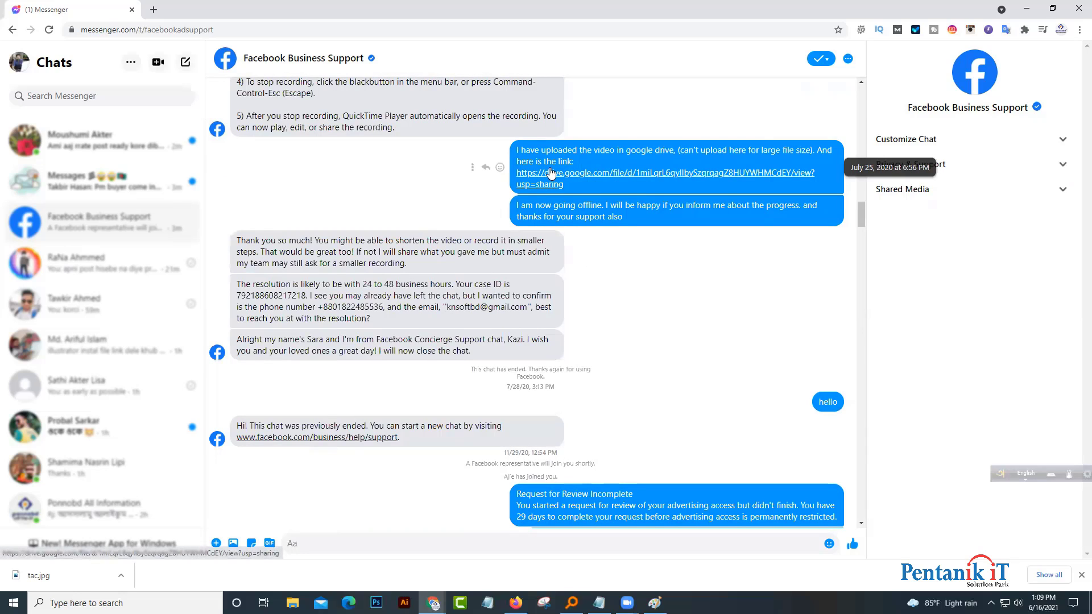
{"action": "left_click_drag", "start_coordinate": [319, 284], "coordinate": [456, 306]}
{"action": "left_click", "coordinate": [411, 350]}
{"action": "scroll", "coordinate": [411, 350], "scroll_direction": "down", "scroll_amount": 2}
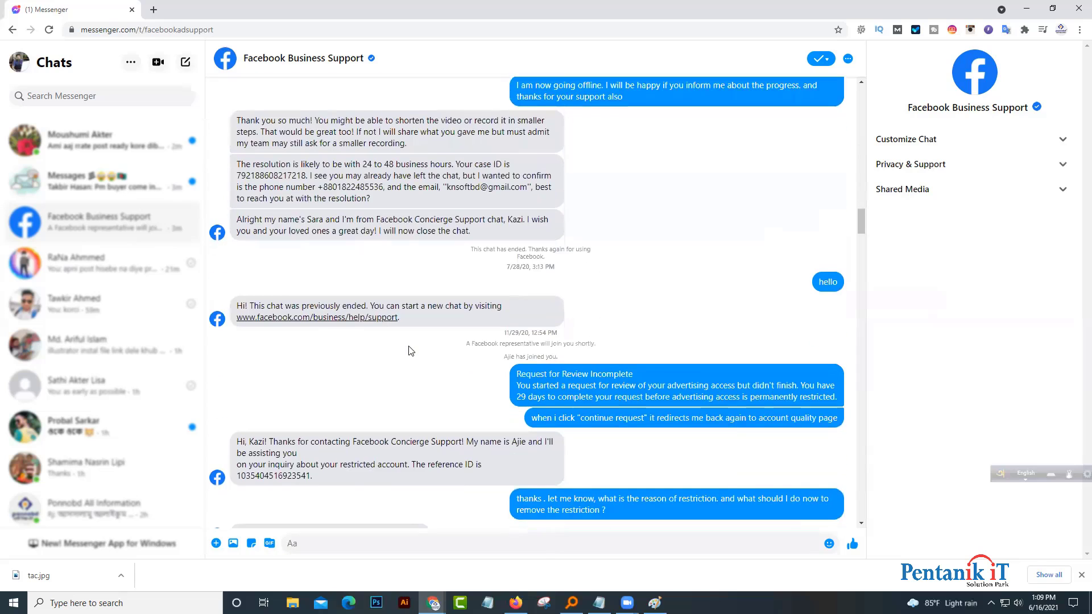
- Read the November 2020 chat about the restricted advertising account, from the review request message to the agent's explanation of the restriction
{"action": "scroll", "coordinate": [410, 349], "scroll_direction": "down", "scroll_amount": 4}
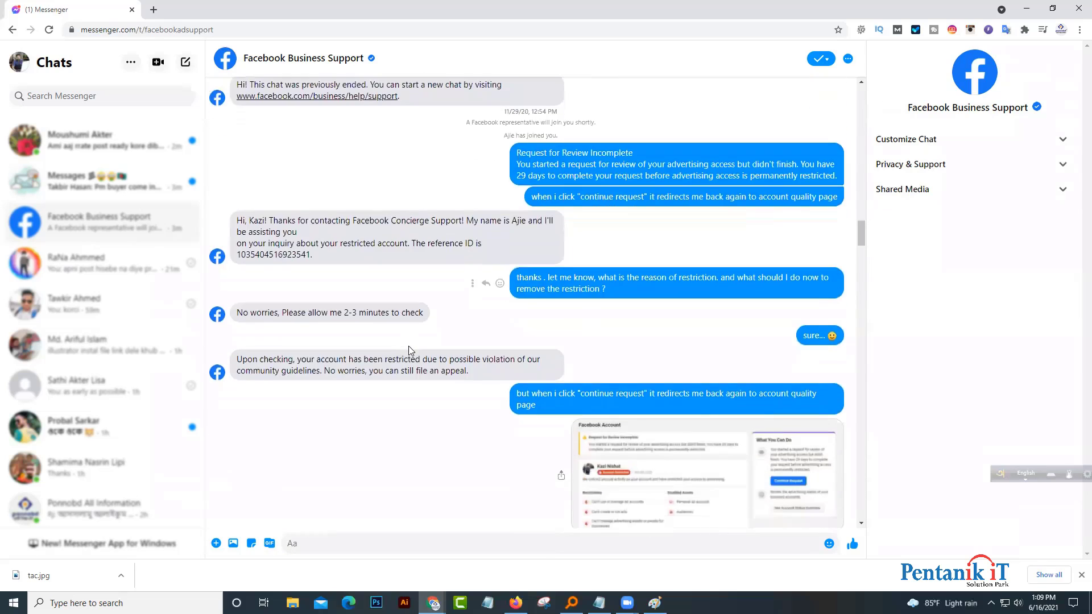
{"action": "scroll", "coordinate": [410, 351], "scroll_direction": "up", "scroll_amount": 1}
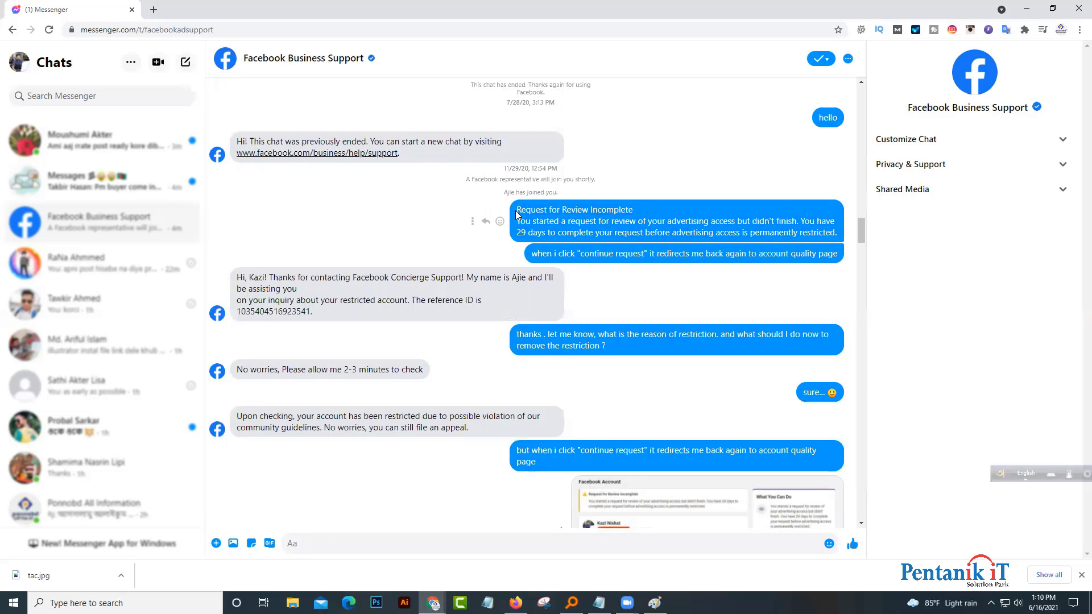
{"action": "left_click_drag", "start_coordinate": [503, 194], "coordinate": [545, 193]}
{"action": "scroll", "coordinate": [512, 222], "scroll_direction": "down", "scroll_amount": 1}
{"action": "left_click_drag", "start_coordinate": [233, 221], "coordinate": [359, 257]}
{"action": "left_click", "coordinate": [329, 254]}
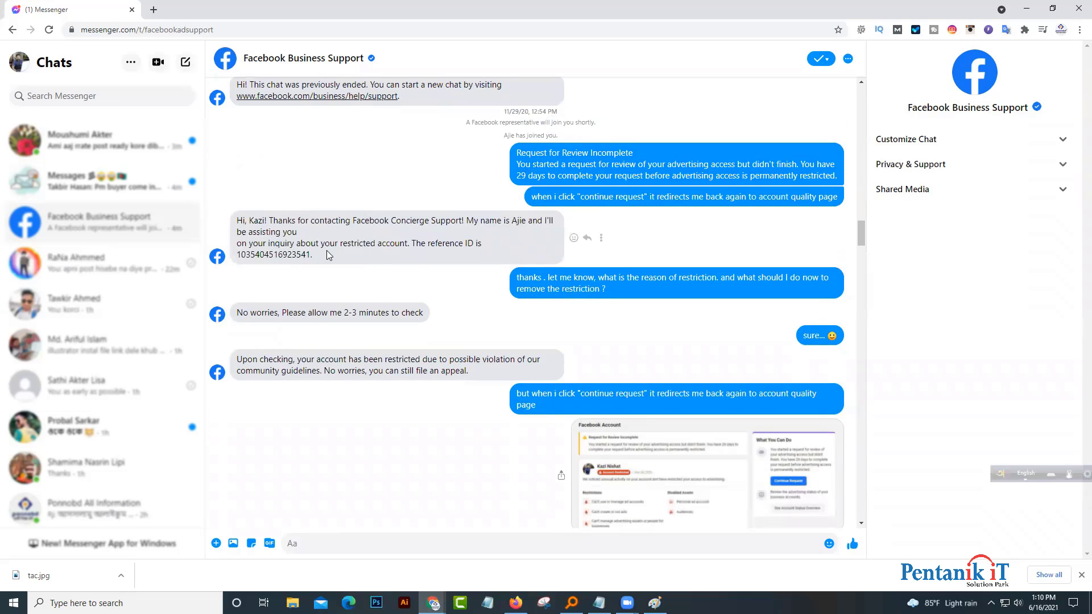
{"action": "scroll", "coordinate": [500, 284], "scroll_direction": "down", "scroll_amount": 2}
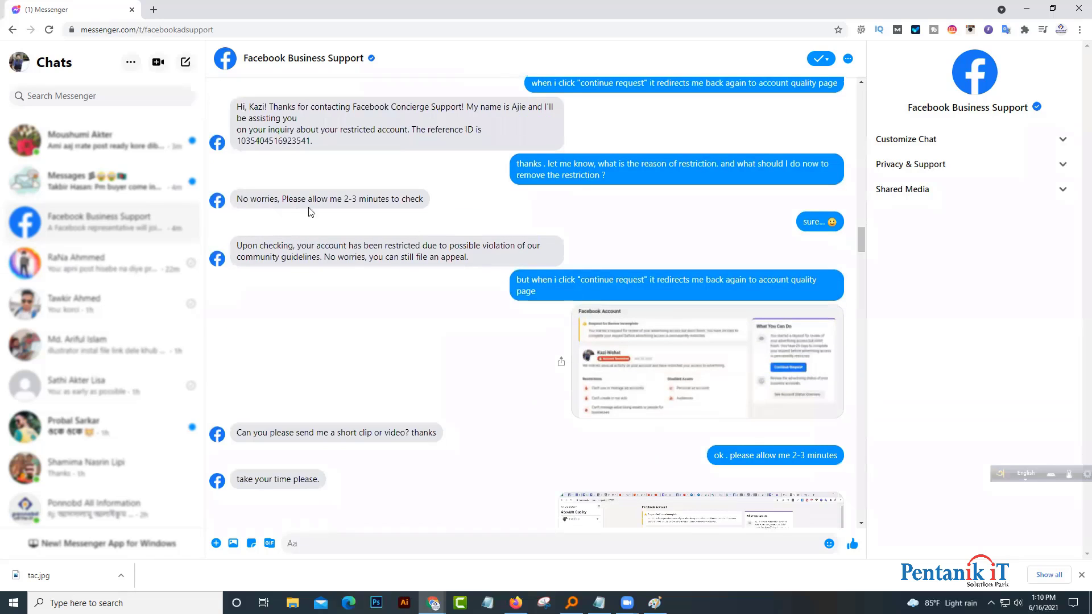
{"action": "left_click_drag", "start_coordinate": [339, 246], "coordinate": [473, 263]}
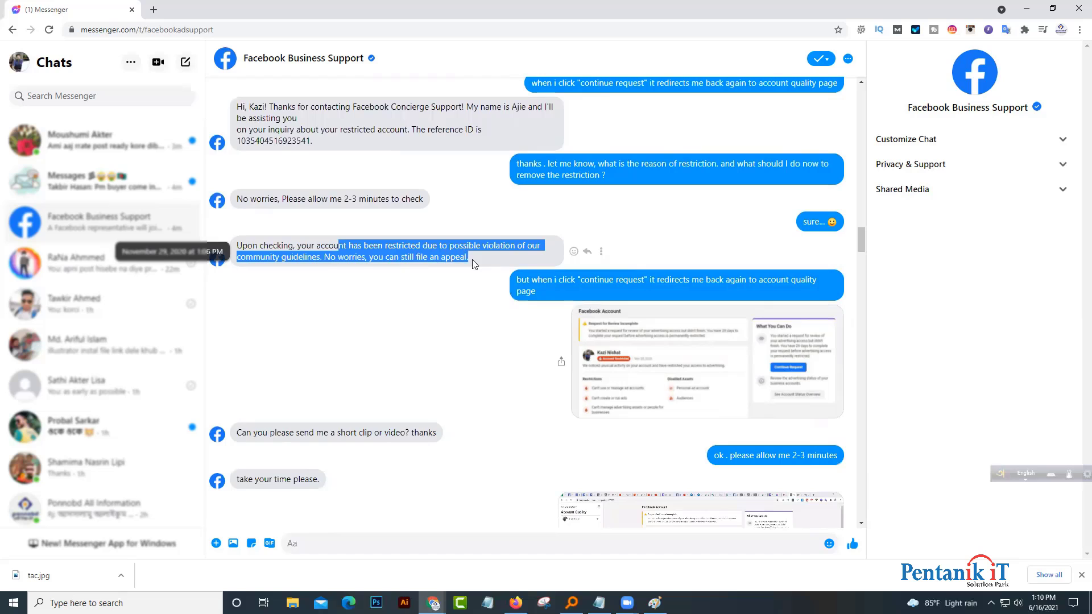
{"action": "scroll", "coordinate": [472, 264], "scroll_direction": "down", "scroll_amount": 3}
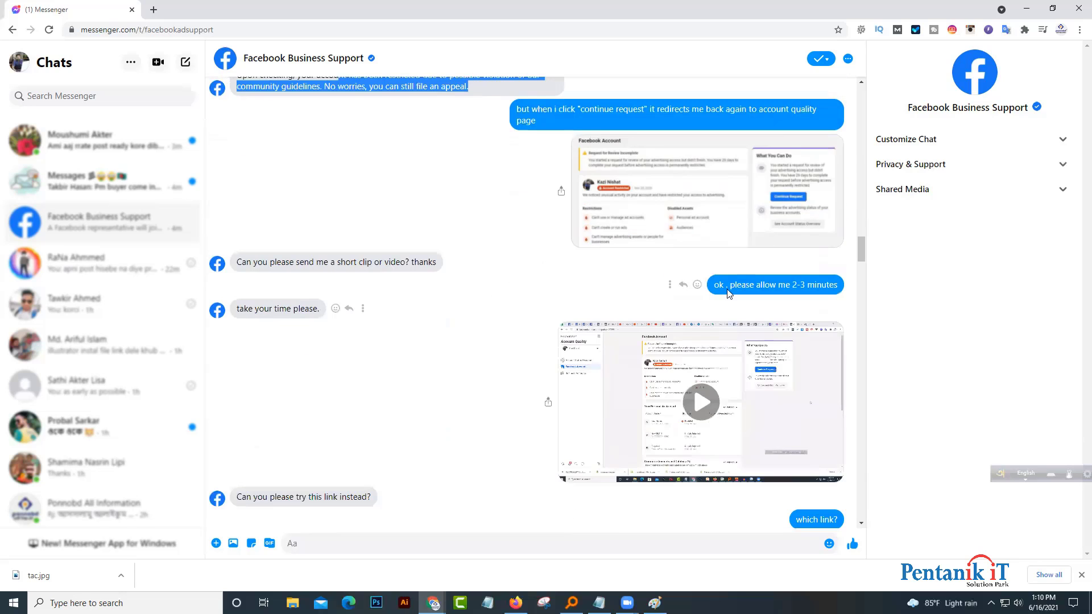
- Skip ahead in the first video sent to support, pause it, and continue reading past the second video
{"action": "scroll", "coordinate": [504, 212], "scroll_direction": "down", "scroll_amount": 2}
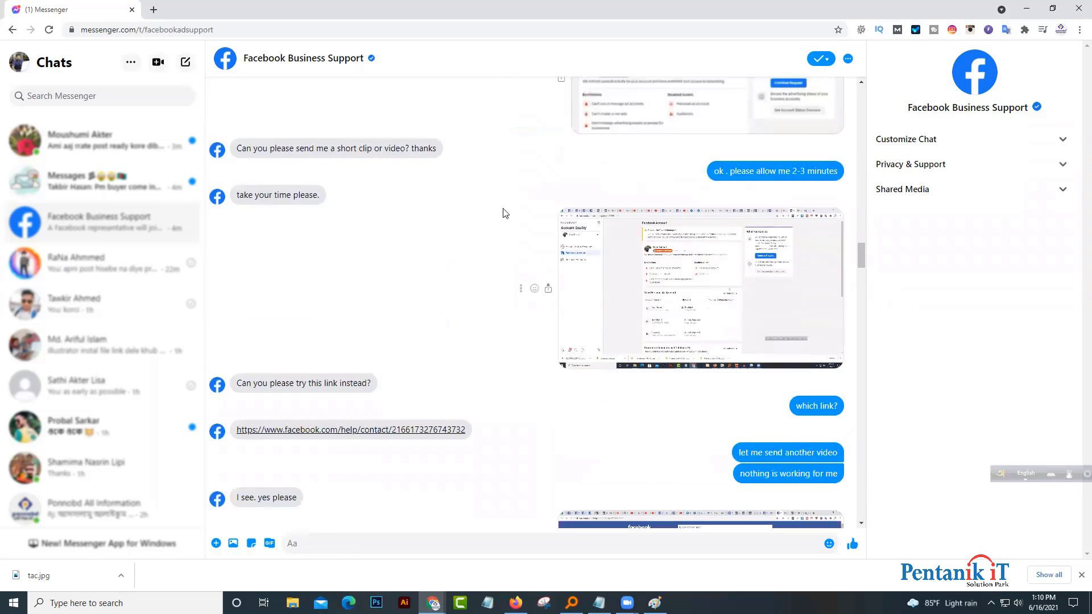
{"action": "scroll", "coordinate": [505, 212], "scroll_direction": "up", "scroll_amount": 2}
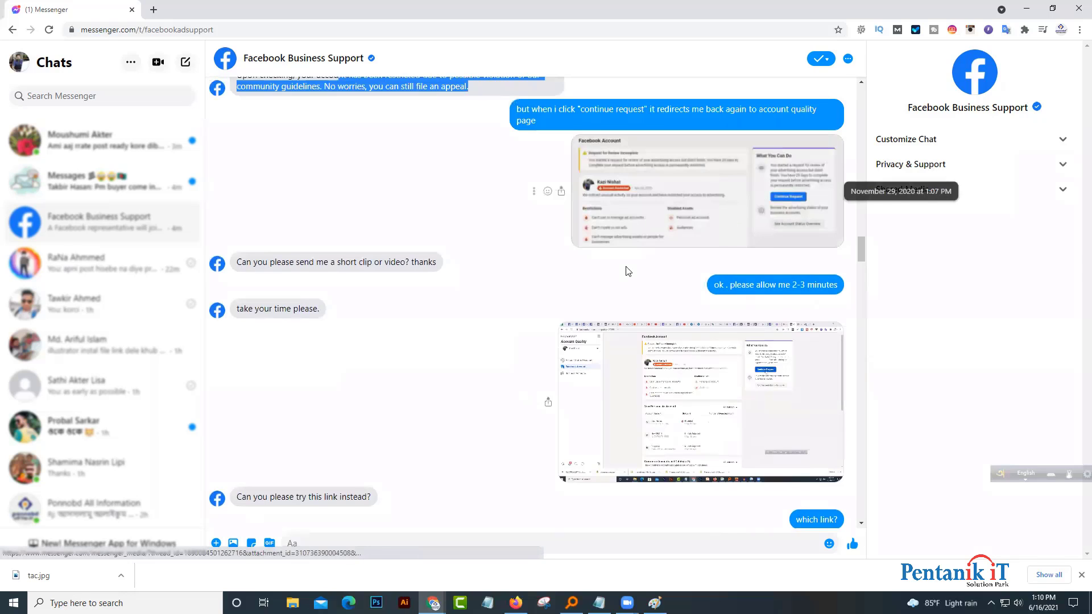
{"action": "scroll", "coordinate": [535, 290], "scroll_direction": "down", "scroll_amount": 2}
{"action": "scroll", "coordinate": [536, 290], "scroll_direction": "down", "scroll_amount": 1}
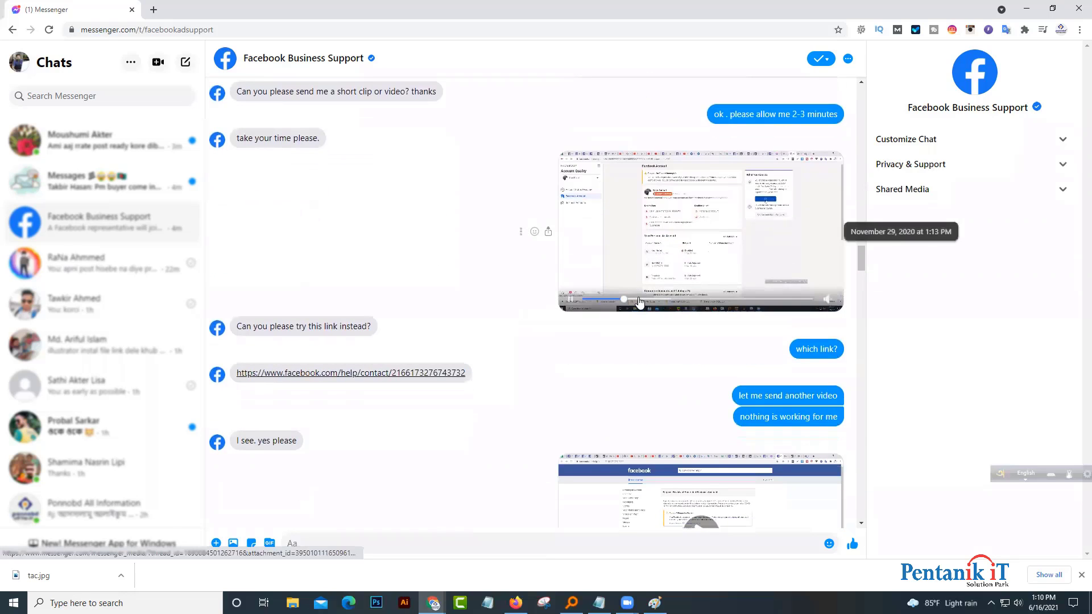
{"action": "left_click", "coordinate": [657, 300]}
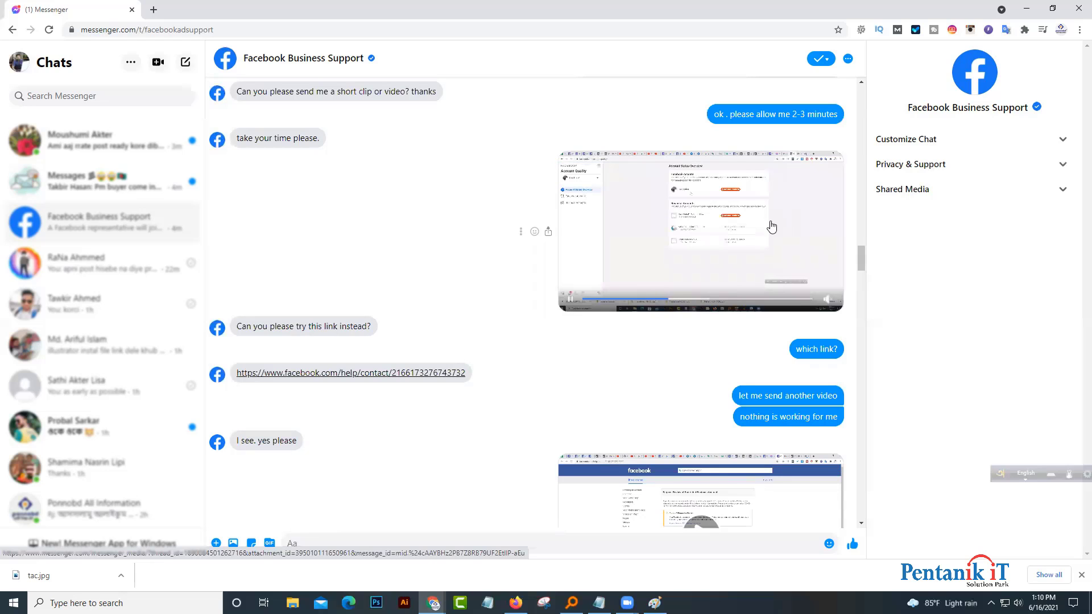
{"action": "left_click", "coordinate": [570, 299]}
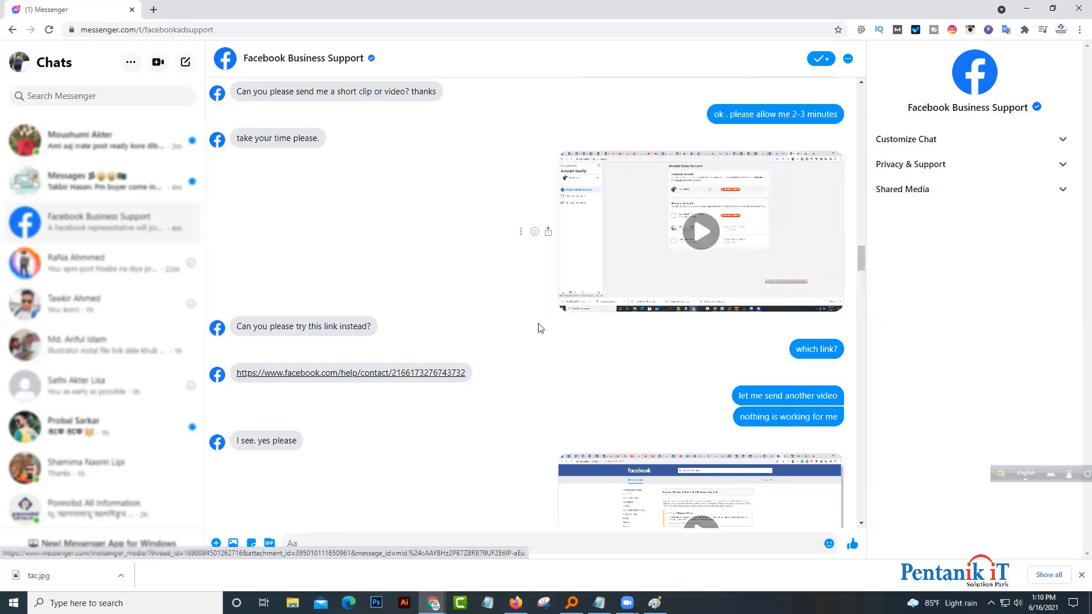
{"action": "scroll", "coordinate": [536, 330], "scroll_direction": "down", "scroll_amount": 5}
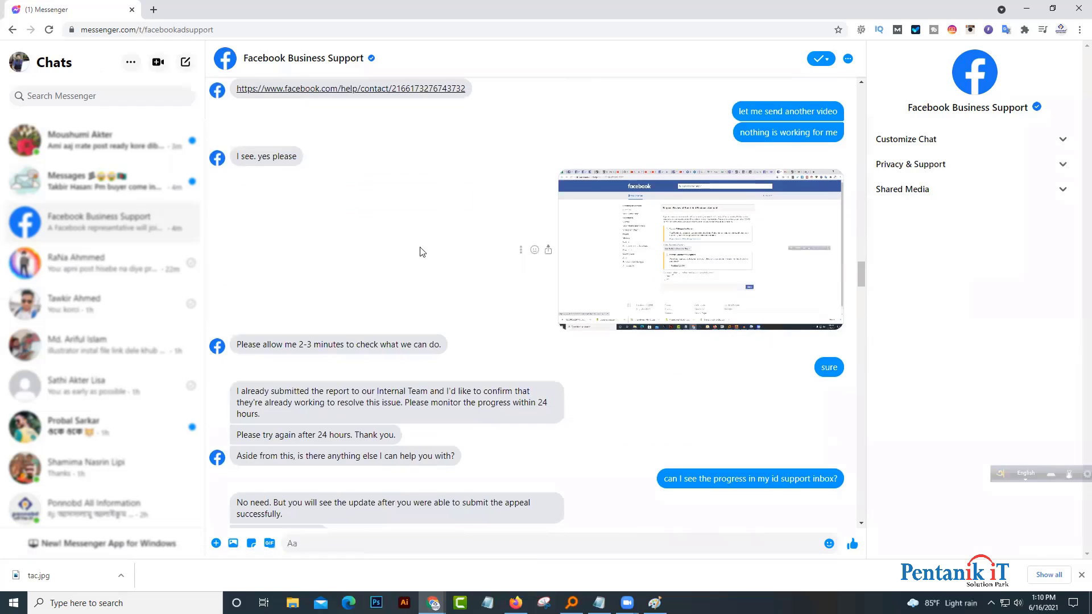
- Read the rest of the November 2020 chat, from the second video and the agent's report to the Internal Team to the closing messages
{"action": "scroll", "coordinate": [419, 249], "scroll_direction": "up", "scroll_amount": 2}
{"action": "scroll", "coordinate": [425, 286], "scroll_direction": "down", "scroll_amount": 5}
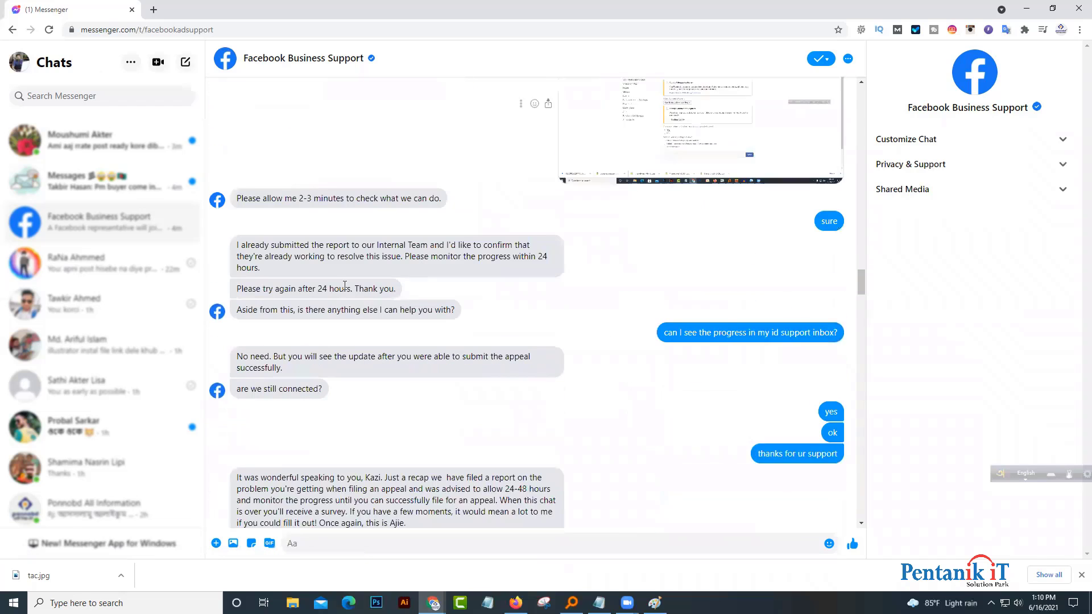
{"action": "left_click_drag", "start_coordinate": [234, 221], "coordinate": [341, 252]}
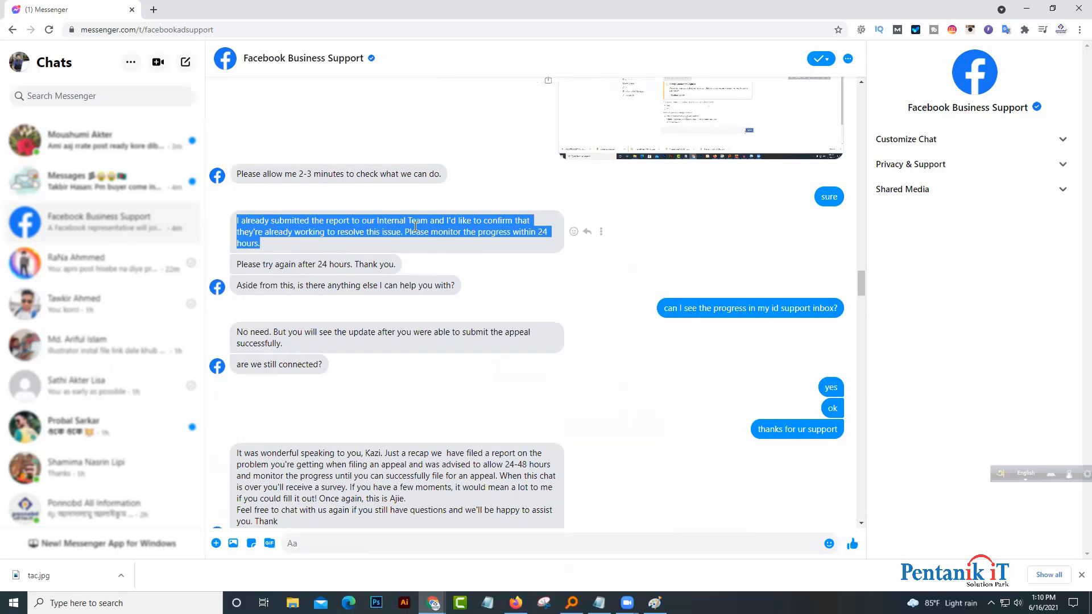
{"action": "scroll", "coordinate": [416, 226], "scroll_direction": "up", "scroll_amount": 2}
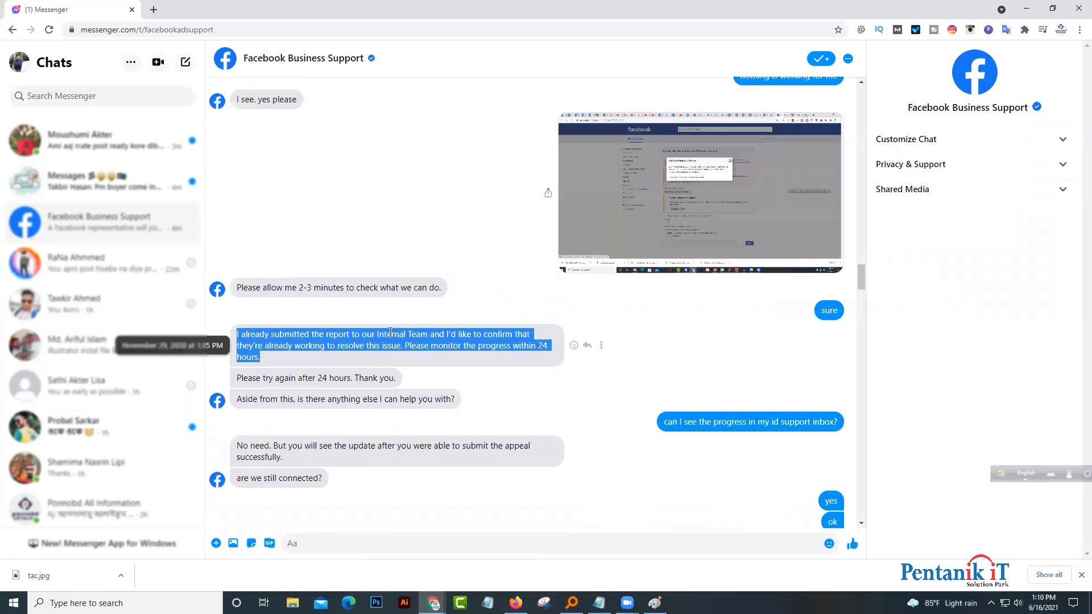
{"action": "scroll", "coordinate": [390, 333], "scroll_direction": "down", "scroll_amount": 2}
{"action": "scroll", "coordinate": [347, 324], "scroll_direction": "down", "scroll_amount": 1}
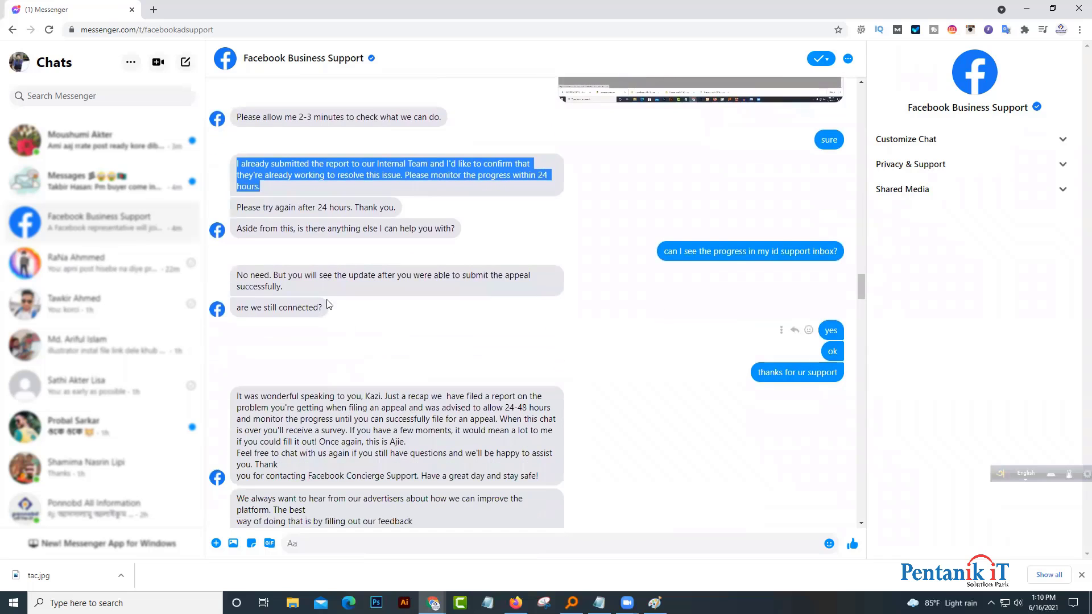
{"action": "scroll", "coordinate": [335, 312], "scroll_direction": "down", "scroll_amount": 2}
{"action": "scroll", "coordinate": [342, 330], "scroll_direction": "down", "scroll_amount": 1}
{"action": "scroll", "coordinate": [341, 341], "scroll_direction": "down", "scroll_amount": 2}
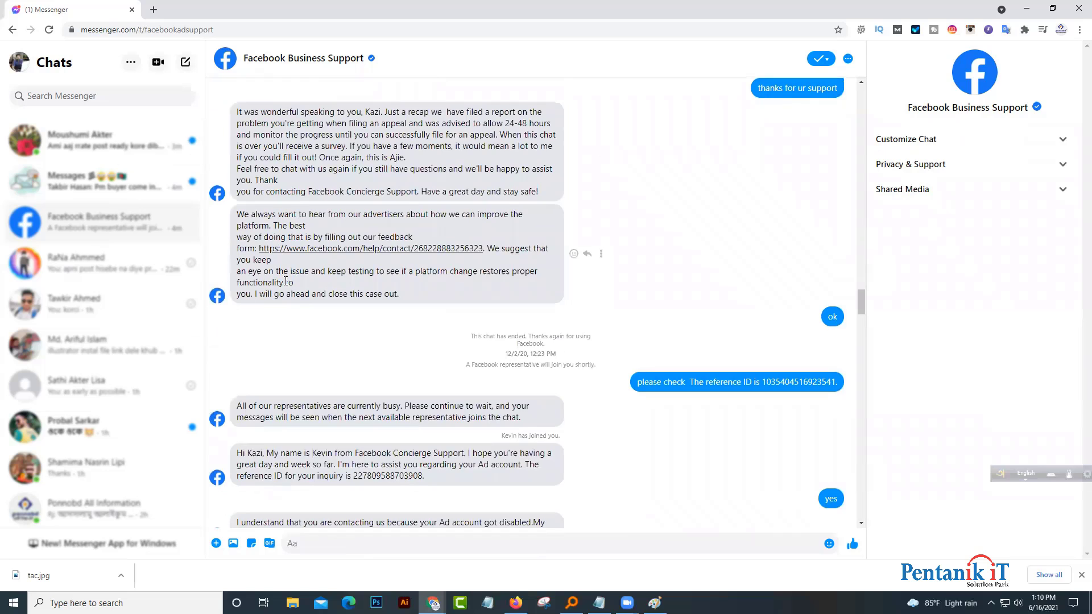
- Read the December 2, 2020 chat about the disabled ad account, from the reference ID message to the screenshots and identity confirmation replies
{"action": "scroll", "coordinate": [285, 282], "scroll_direction": "down", "scroll_amount": 2}
{"action": "scroll", "coordinate": [285, 282], "scroll_direction": "down", "scroll_amount": 1}
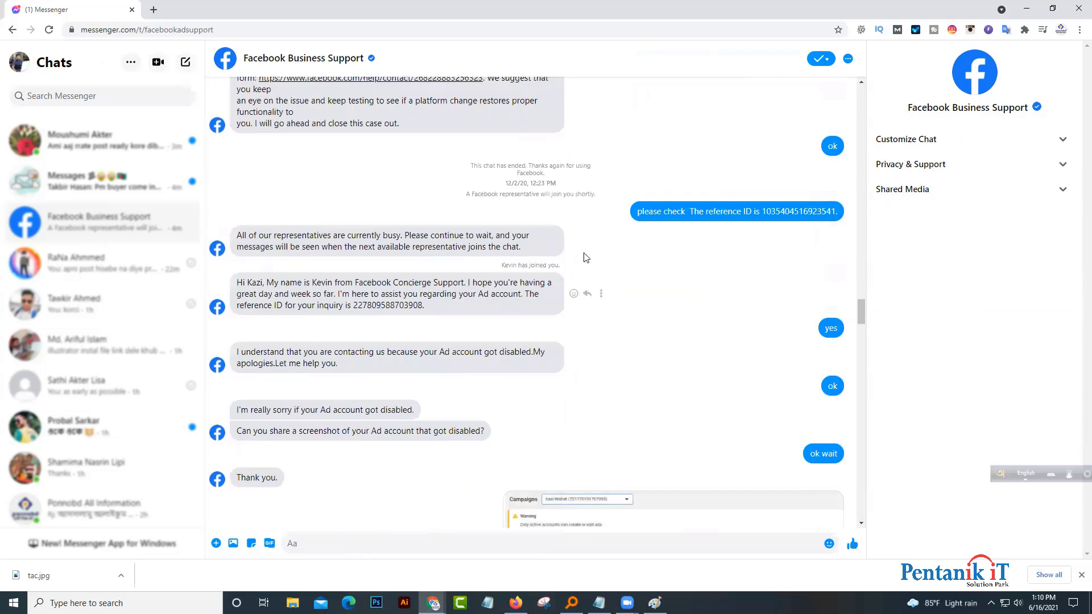
{"action": "scroll", "coordinate": [600, 223], "scroll_direction": "up", "scroll_amount": 1}
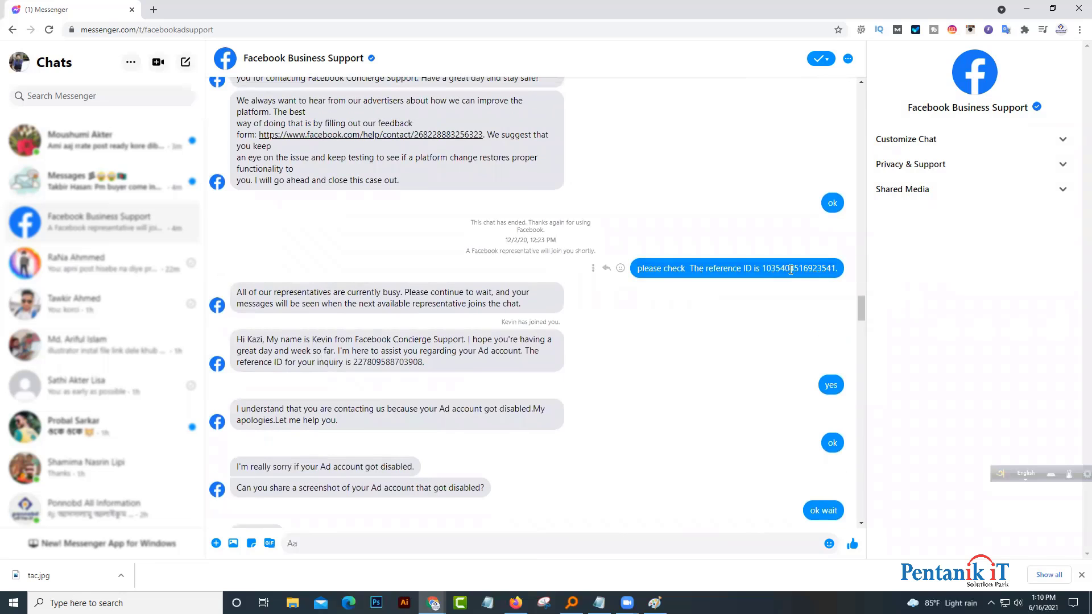
{"action": "scroll", "coordinate": [605, 309], "scroll_direction": "down", "scroll_amount": 4}
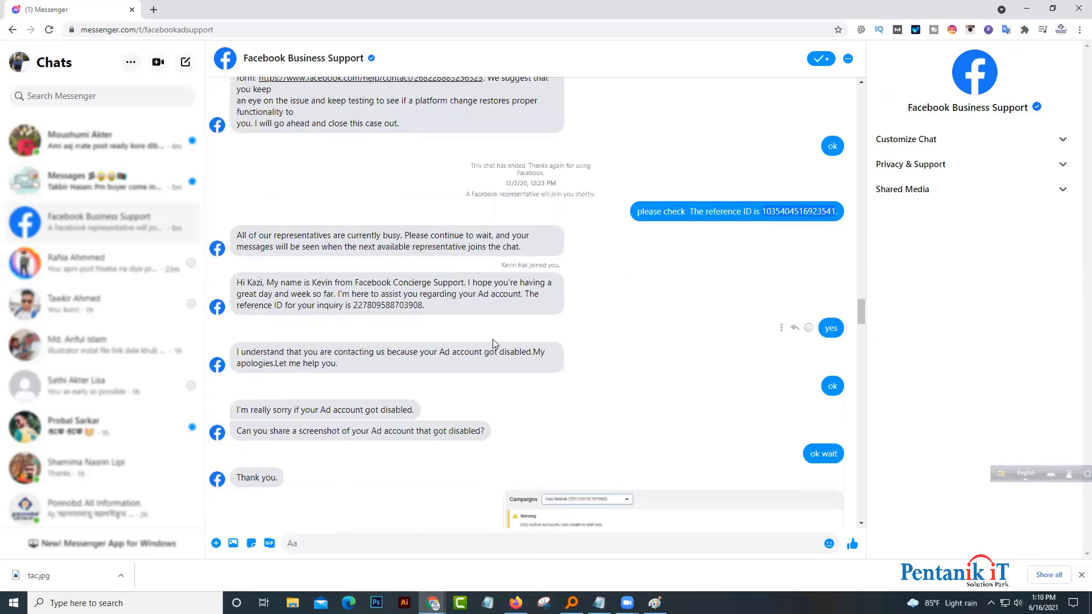
{"action": "scroll", "coordinate": [506, 356], "scroll_direction": "up", "scroll_amount": 4}
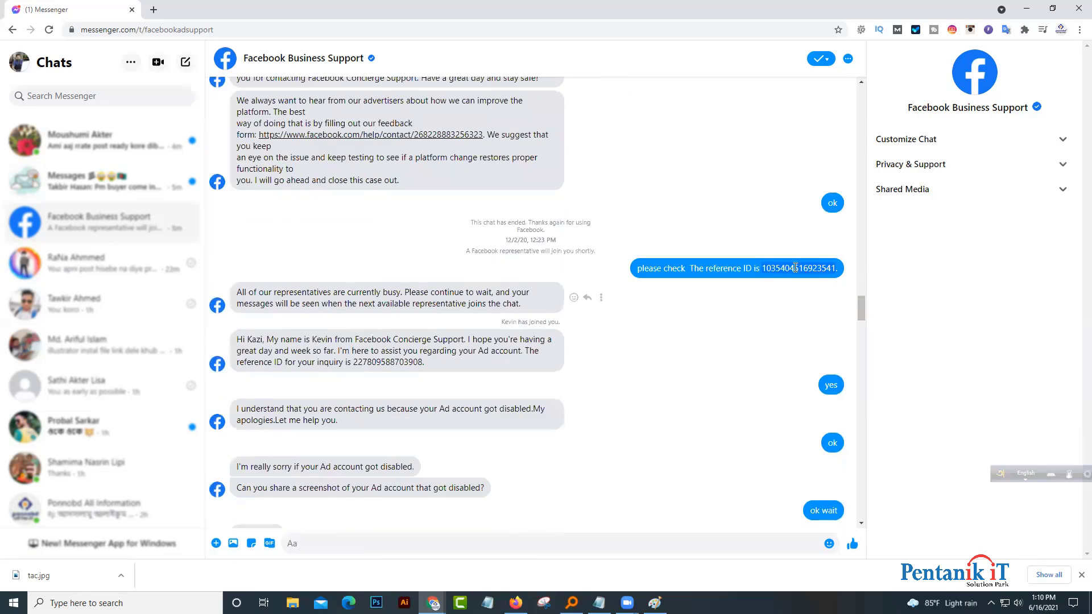
{"action": "scroll", "coordinate": [501, 355], "scroll_direction": "down", "scroll_amount": 3}
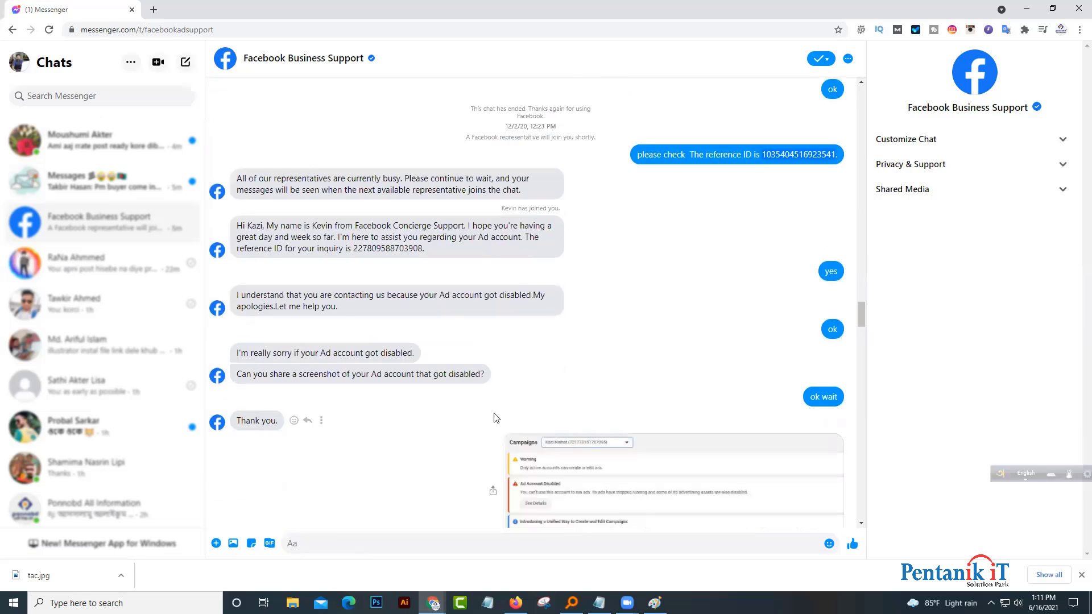
{"action": "scroll", "coordinate": [343, 392], "scroll_direction": "down", "scroll_amount": 5}
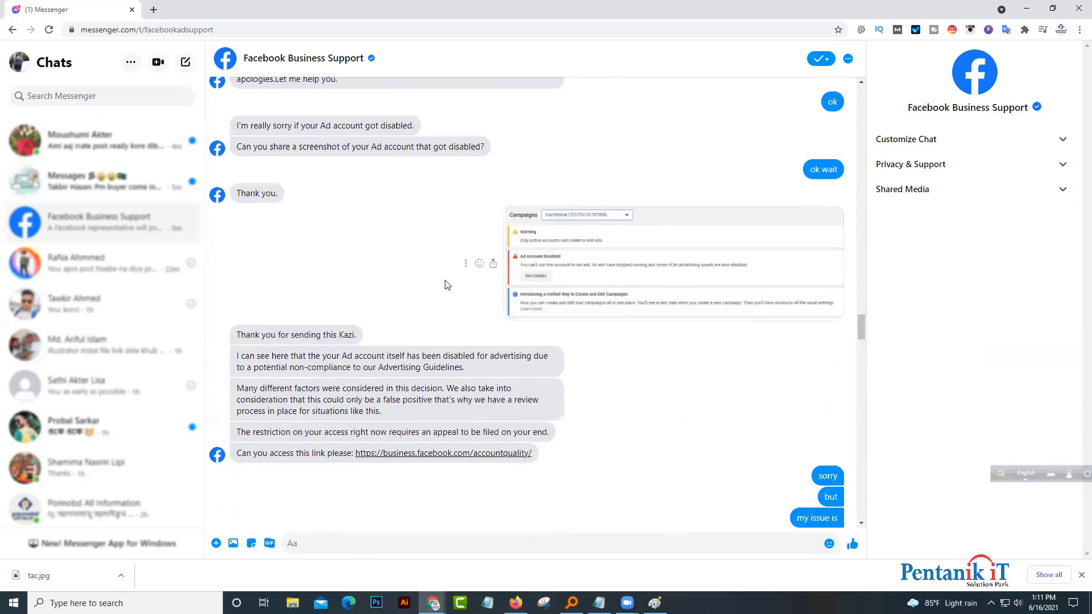
{"action": "scroll", "coordinate": [500, 332], "scroll_direction": "down", "scroll_amount": 4}
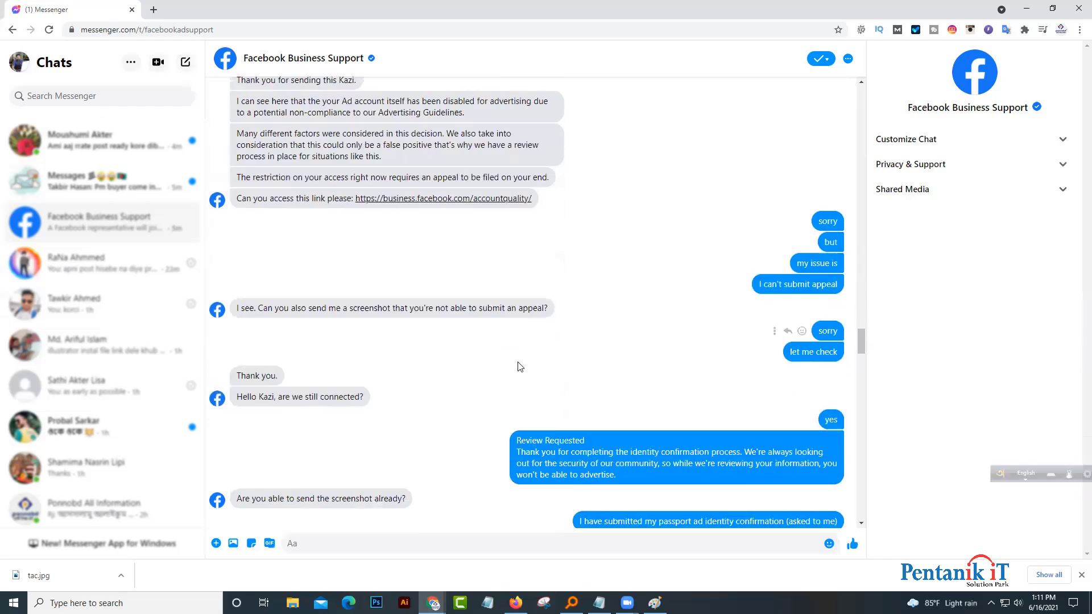
{"action": "scroll", "coordinate": [750, 256], "scroll_direction": "down", "scroll_amount": 4}
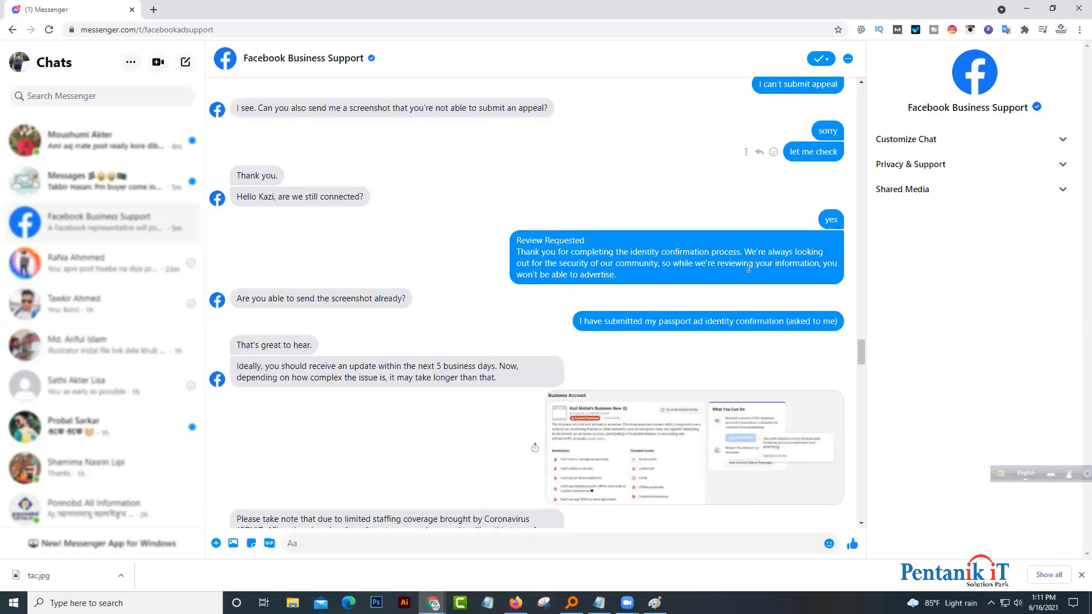
{"action": "scroll", "coordinate": [602, 273], "scroll_direction": "down", "scroll_amount": 1}
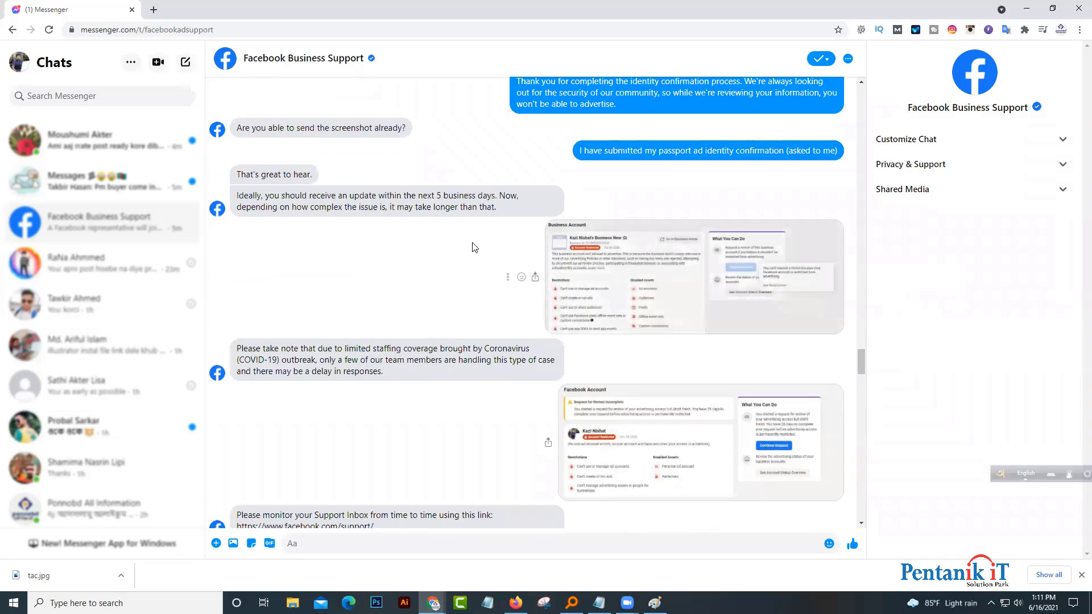
- Examine the agent's response-time estimate, staffing note, case summary and closing messages in the December 2, 2020 chat
{"action": "left_click_drag", "start_coordinate": [239, 196], "coordinate": [509, 213]}
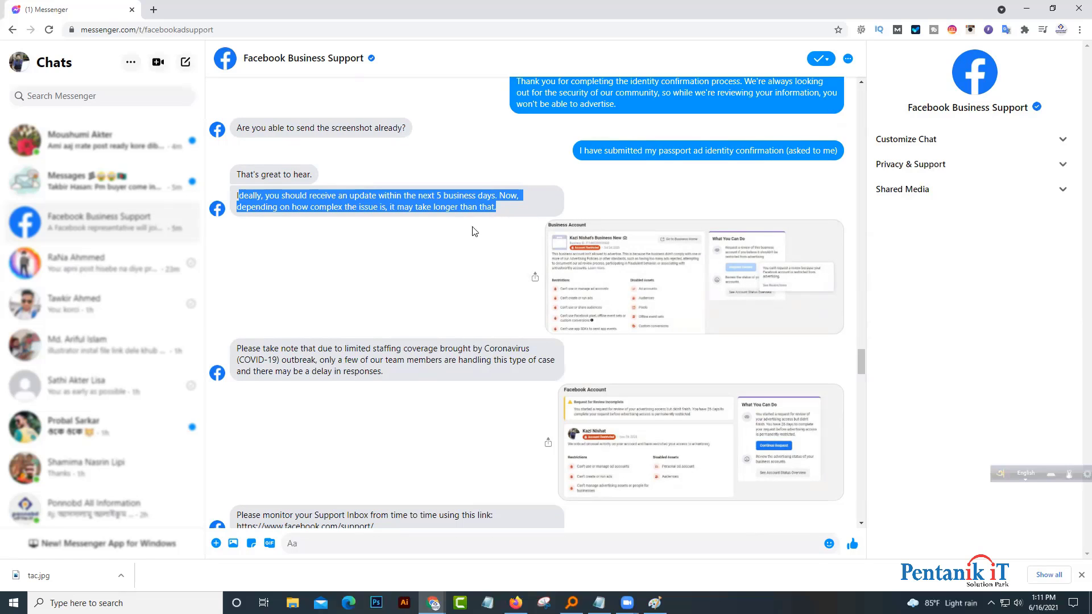
{"action": "scroll", "coordinate": [463, 250], "scroll_direction": "down", "scroll_amount": 1}
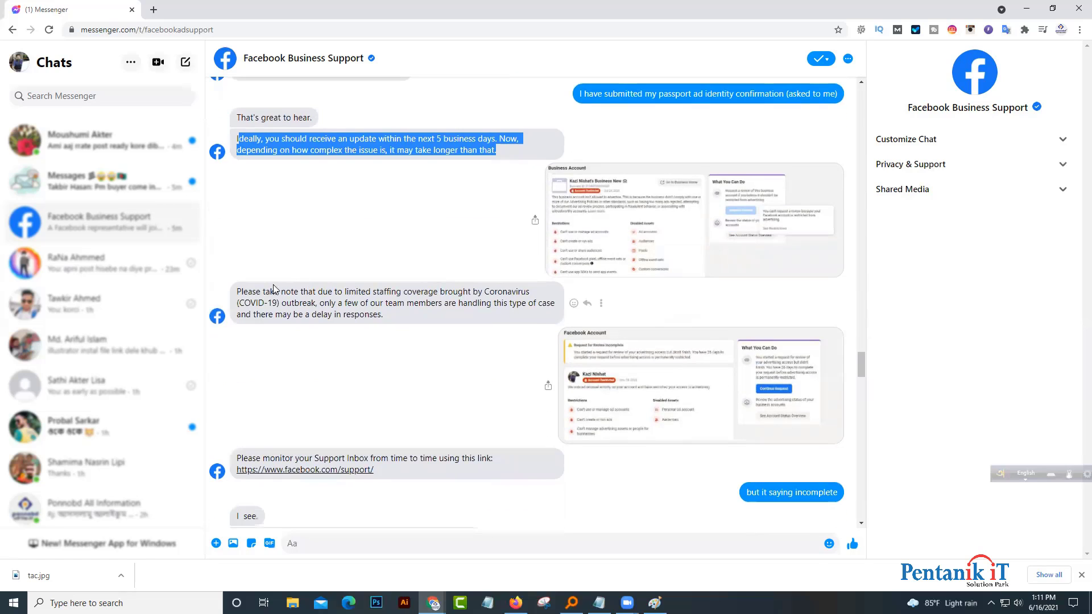
{"action": "left_click_drag", "start_coordinate": [238, 292], "coordinate": [494, 322]}
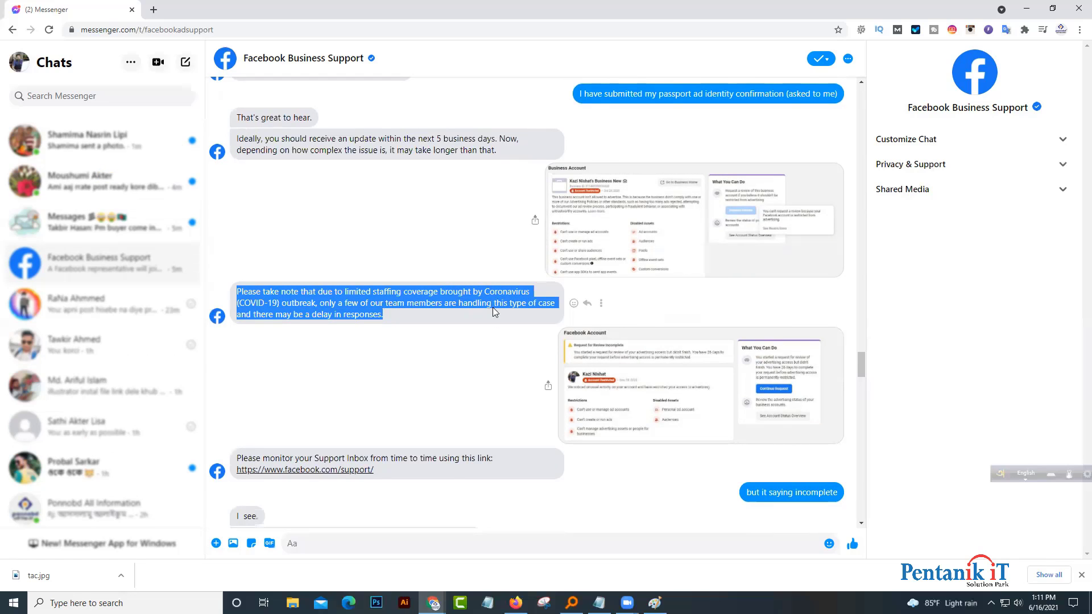
{"action": "scroll", "coordinate": [494, 320], "scroll_direction": "down", "scroll_amount": 4}
{"action": "scroll", "coordinate": [494, 317], "scroll_direction": "down", "scroll_amount": 2}
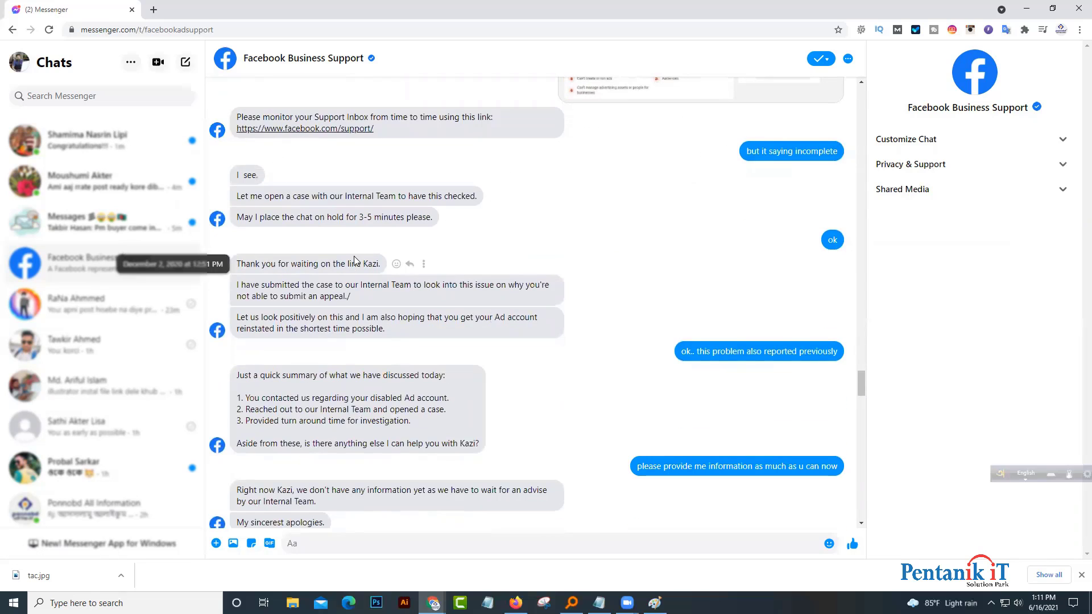
{"action": "scroll", "coordinate": [350, 253], "scroll_direction": "down", "scroll_amount": 4}
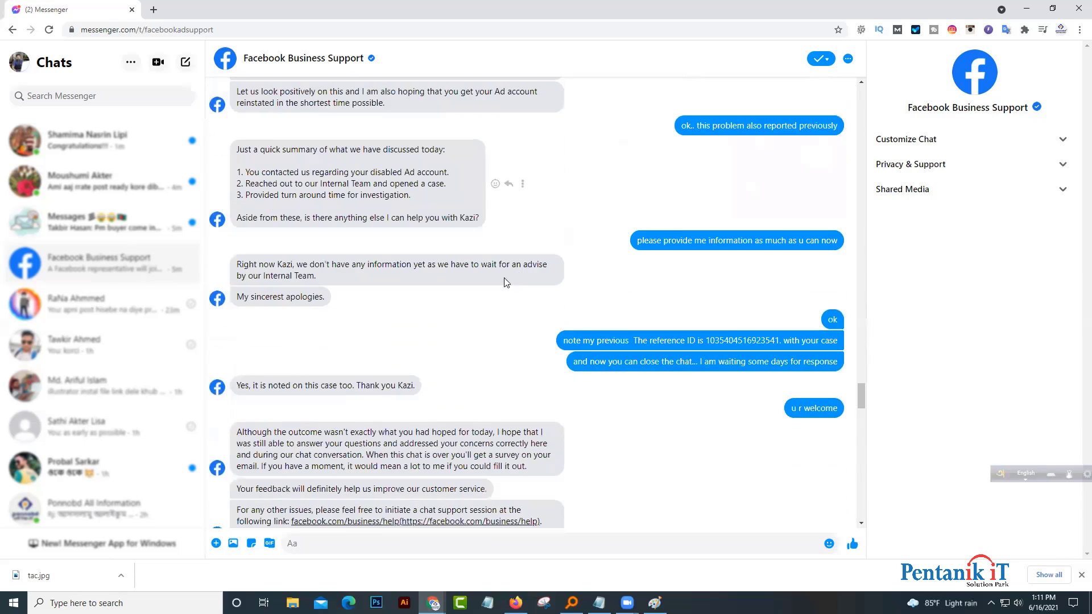
{"action": "scroll", "coordinate": [517, 273], "scroll_direction": "down", "scroll_amount": 1}
{"action": "scroll", "coordinate": [569, 301], "scroll_direction": "down", "scroll_amount": 4}
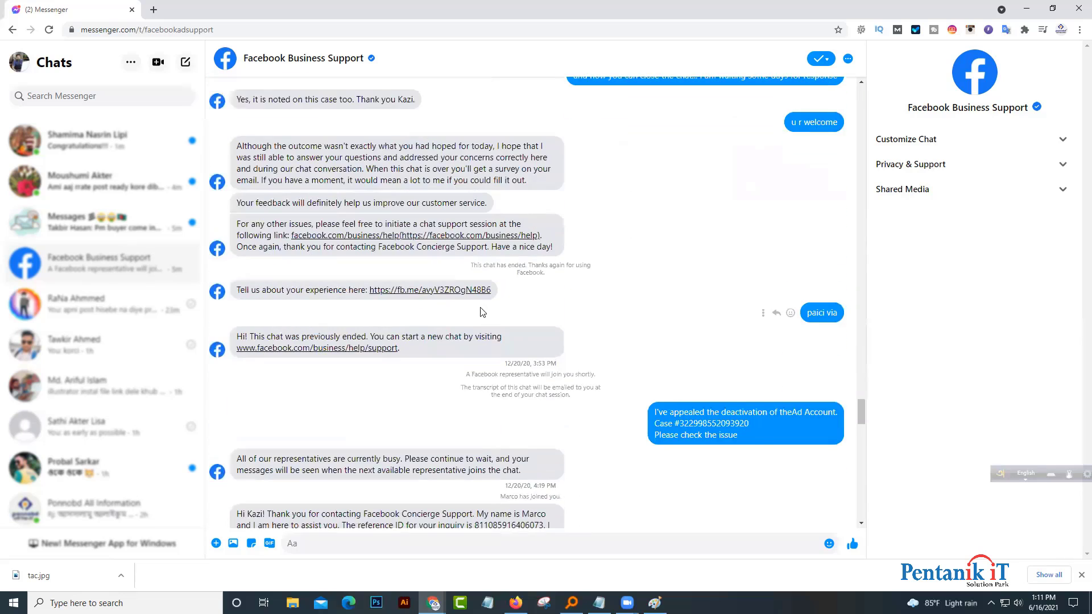
- Read the December 20 and 21, 2020 chats about the ad account appeal, including the case message, the agents' questions and the follow-up replies
{"action": "scroll", "coordinate": [484, 310], "scroll_direction": "down", "scroll_amount": 3}
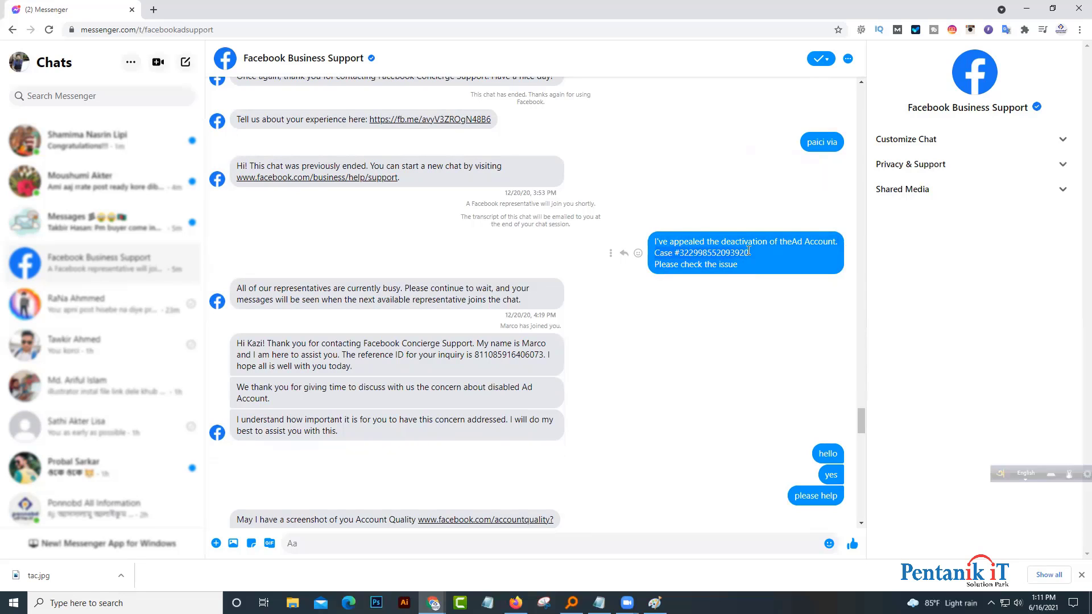
{"action": "scroll", "coordinate": [732, 288], "scroll_direction": "down", "scroll_amount": 3}
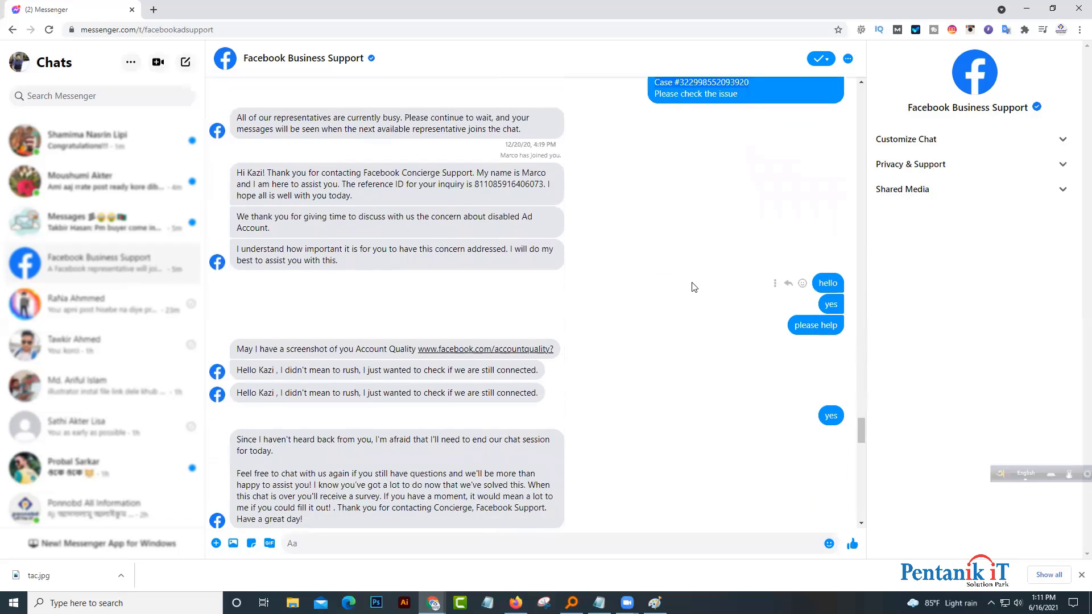
{"action": "scroll", "coordinate": [677, 284], "scroll_direction": "down", "scroll_amount": 3}
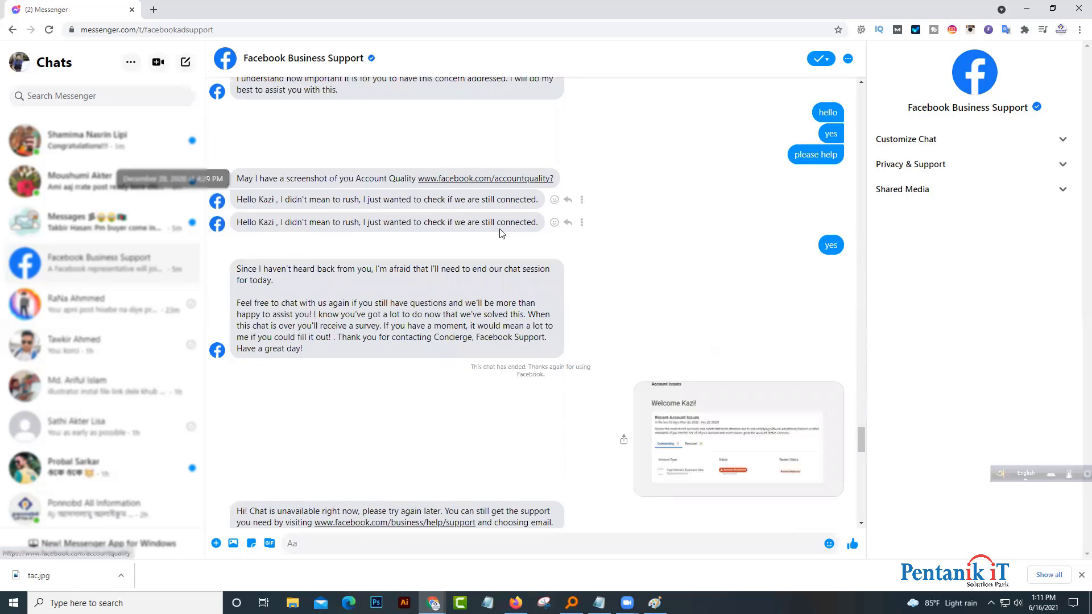
{"action": "scroll", "coordinate": [497, 232], "scroll_direction": "down", "scroll_amount": 4}
{"action": "scroll", "coordinate": [682, 285], "scroll_direction": "down", "scroll_amount": 5}
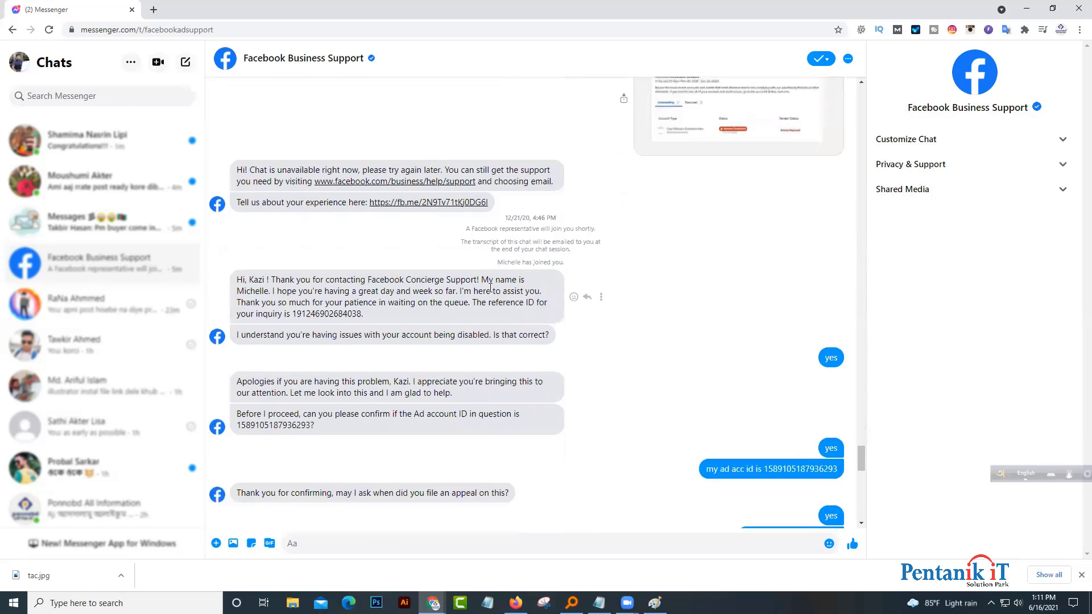
{"action": "scroll", "coordinate": [641, 298], "scroll_direction": "down", "scroll_amount": 5}
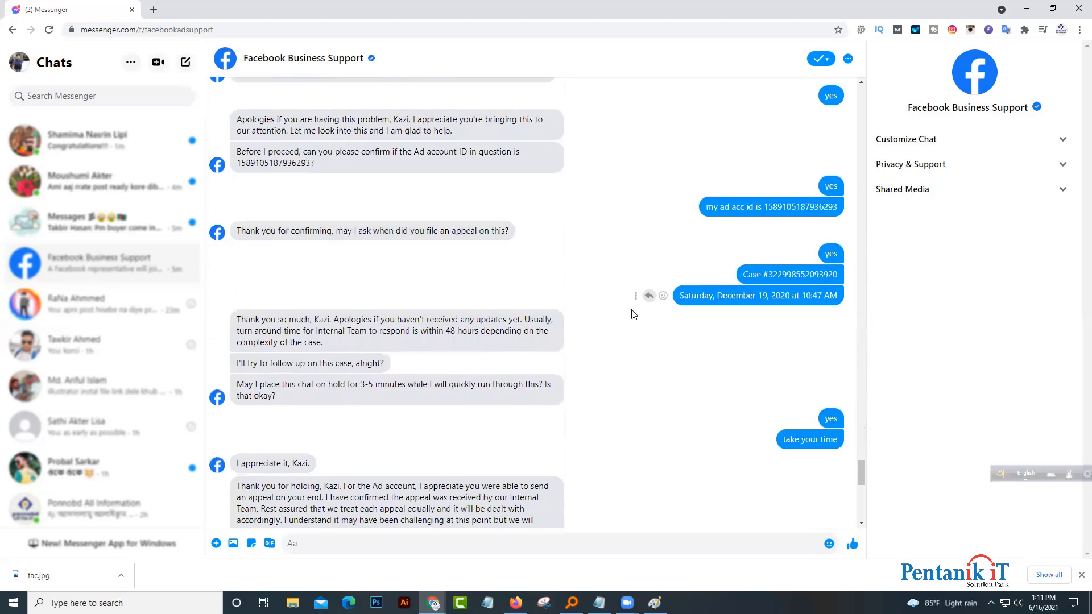
{"action": "scroll", "coordinate": [546, 313], "scroll_direction": "down", "scroll_amount": 5}
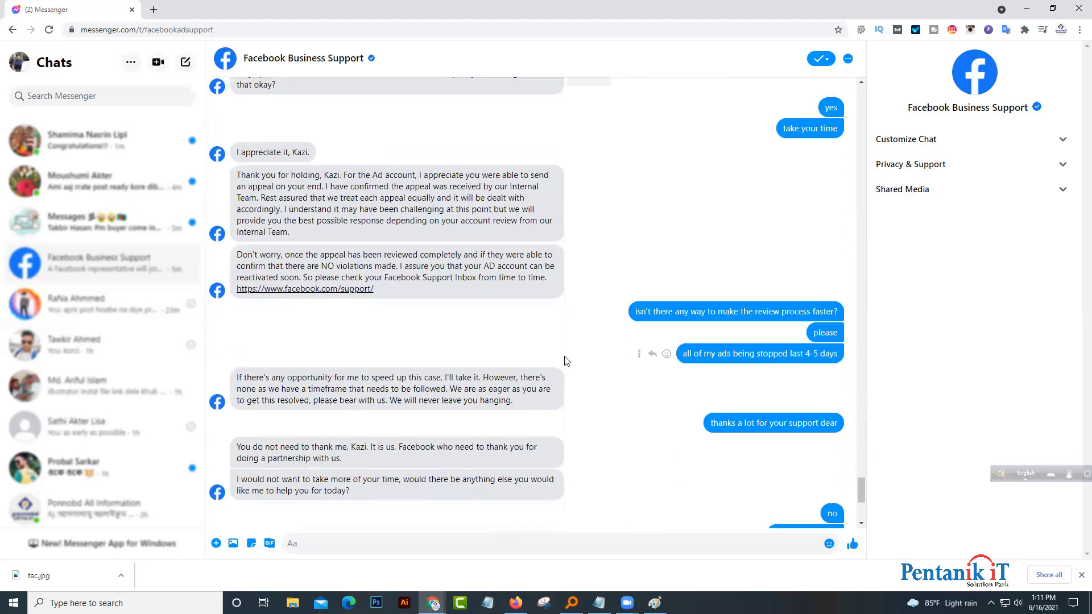
{"action": "scroll", "coordinate": [566, 361], "scroll_direction": "down", "scroll_amount": 2}
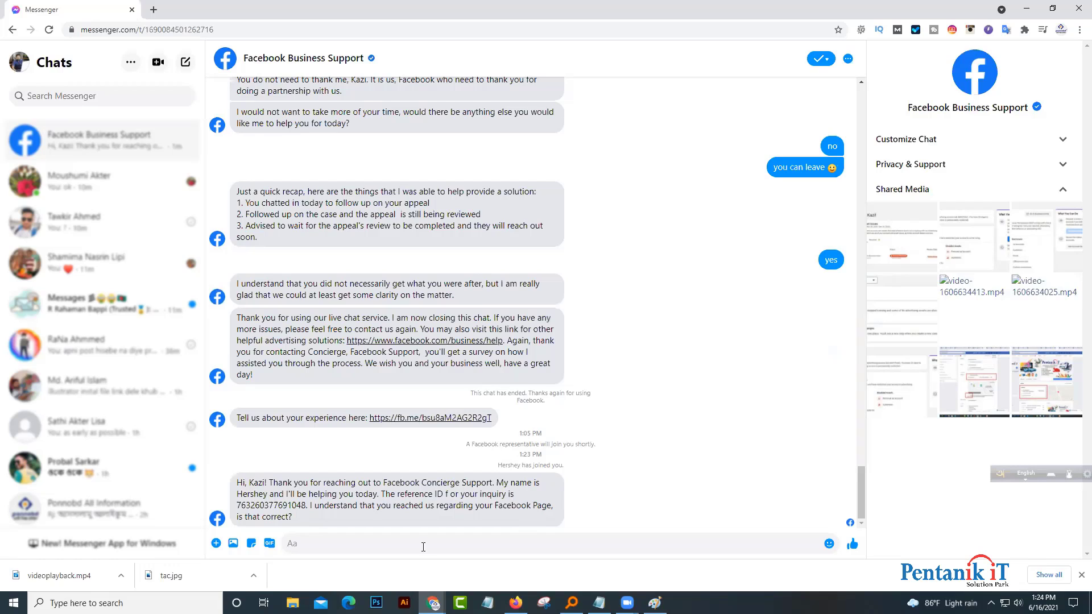
- Confirm to the newly joined support agent that the inquiry concerns the Facebook Page by sending the messages "yes" and "right"
{"action": "type", "text": "yes"}
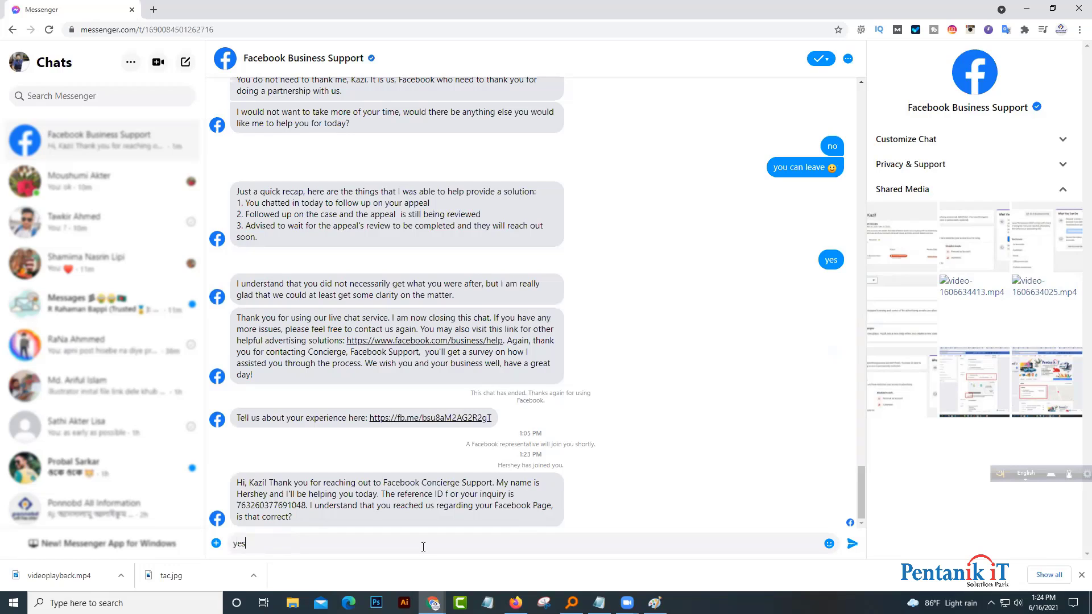
{"action": "key", "text": "Return"}
{"action": "type", "text": "r"}
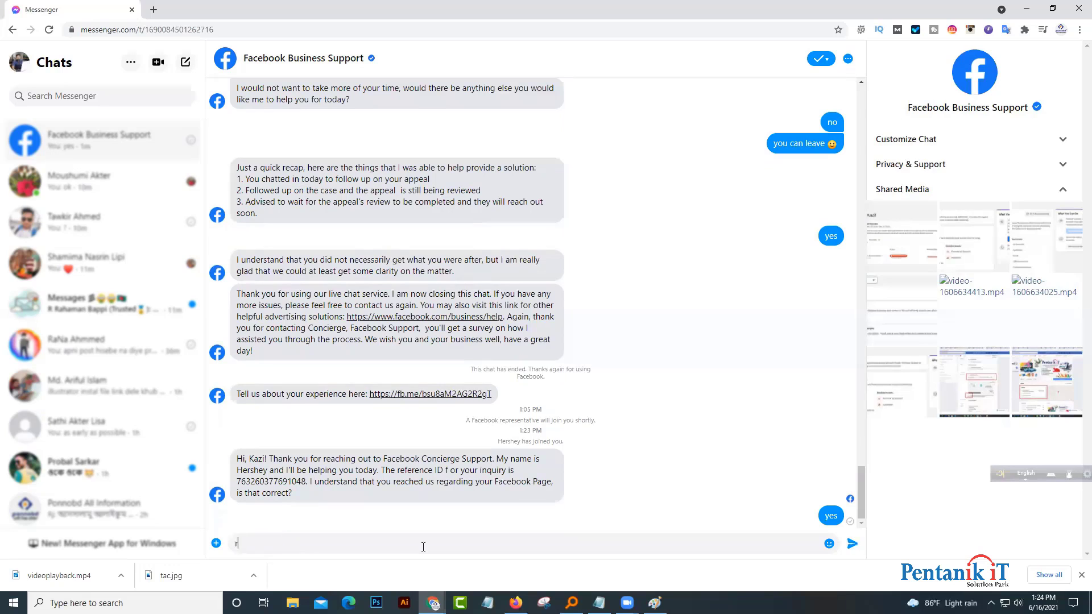
{"action": "type", "text": "ight"}
{"action": "key", "text": "Return"}
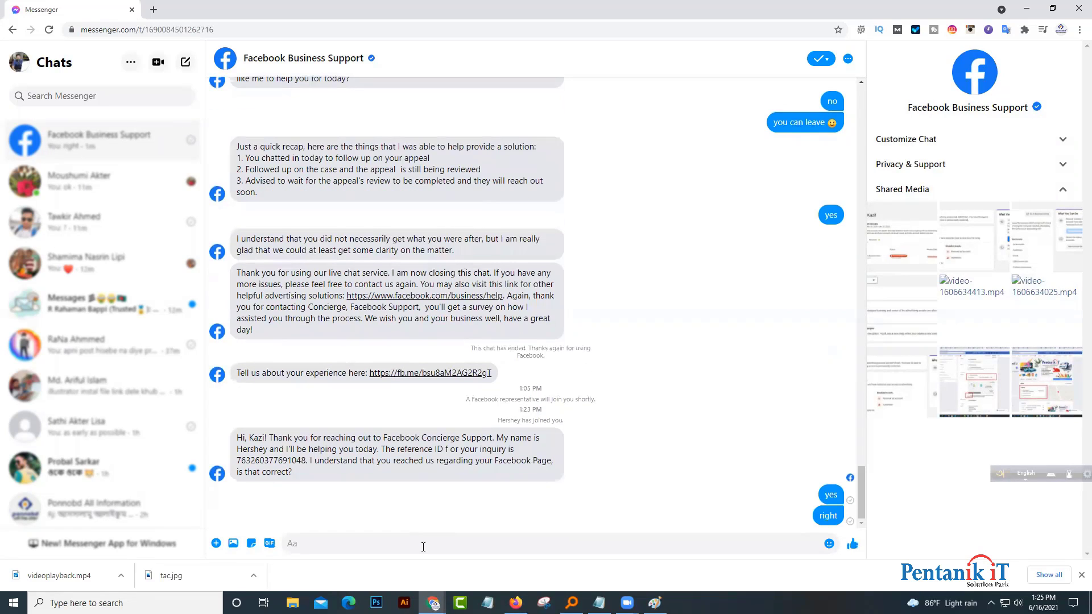